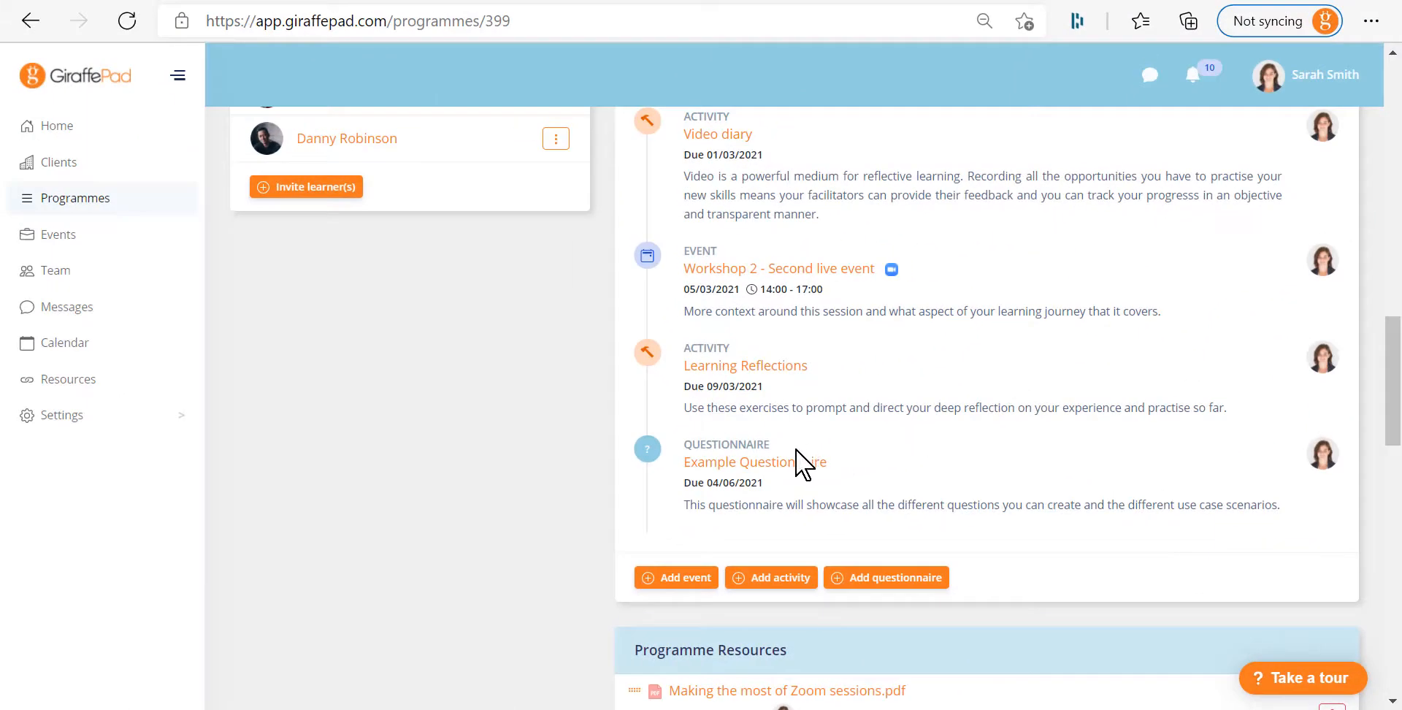
Open the Example Questionnaire from the programme's events and activities and review its question types from Q1 to Q8
{"action": "left_click", "coordinate": [790, 465]}
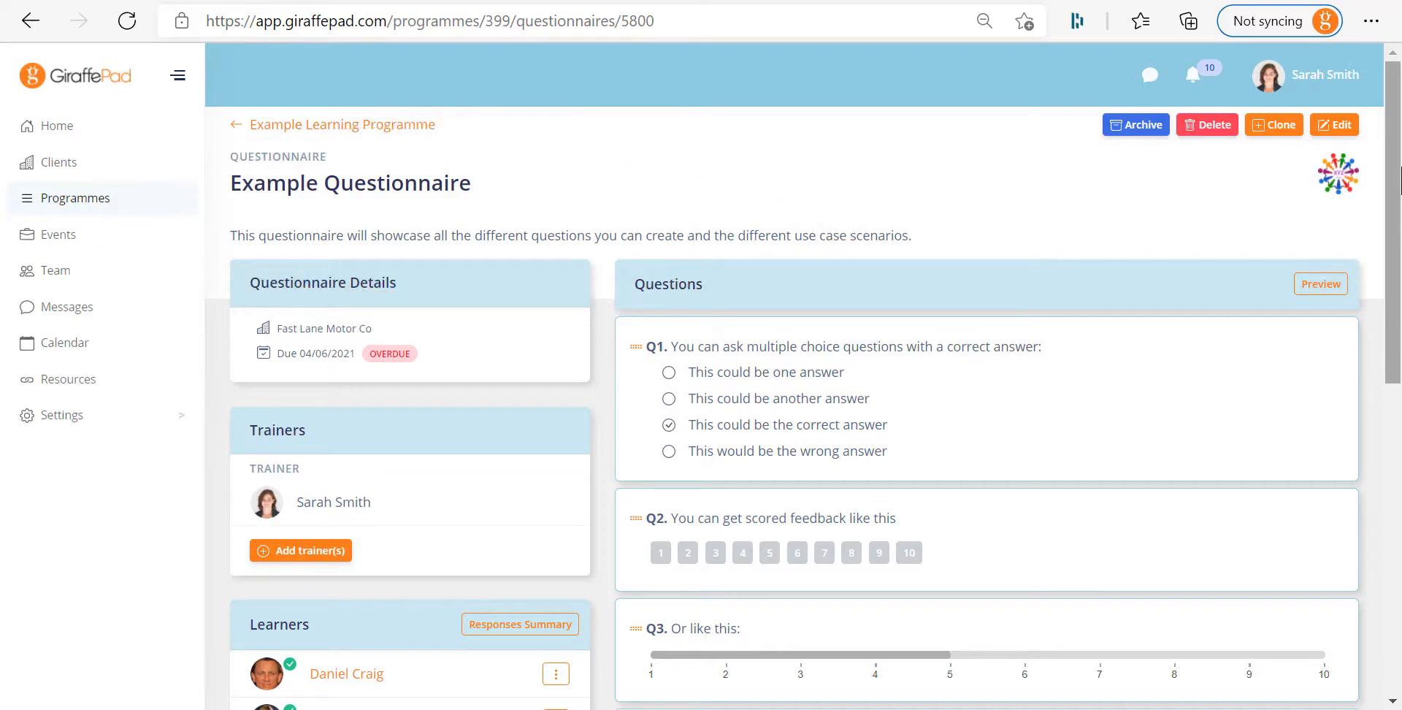
{"action": "left_click_drag", "start_coordinate": [1396, 179], "coordinate": [1399, 383]}
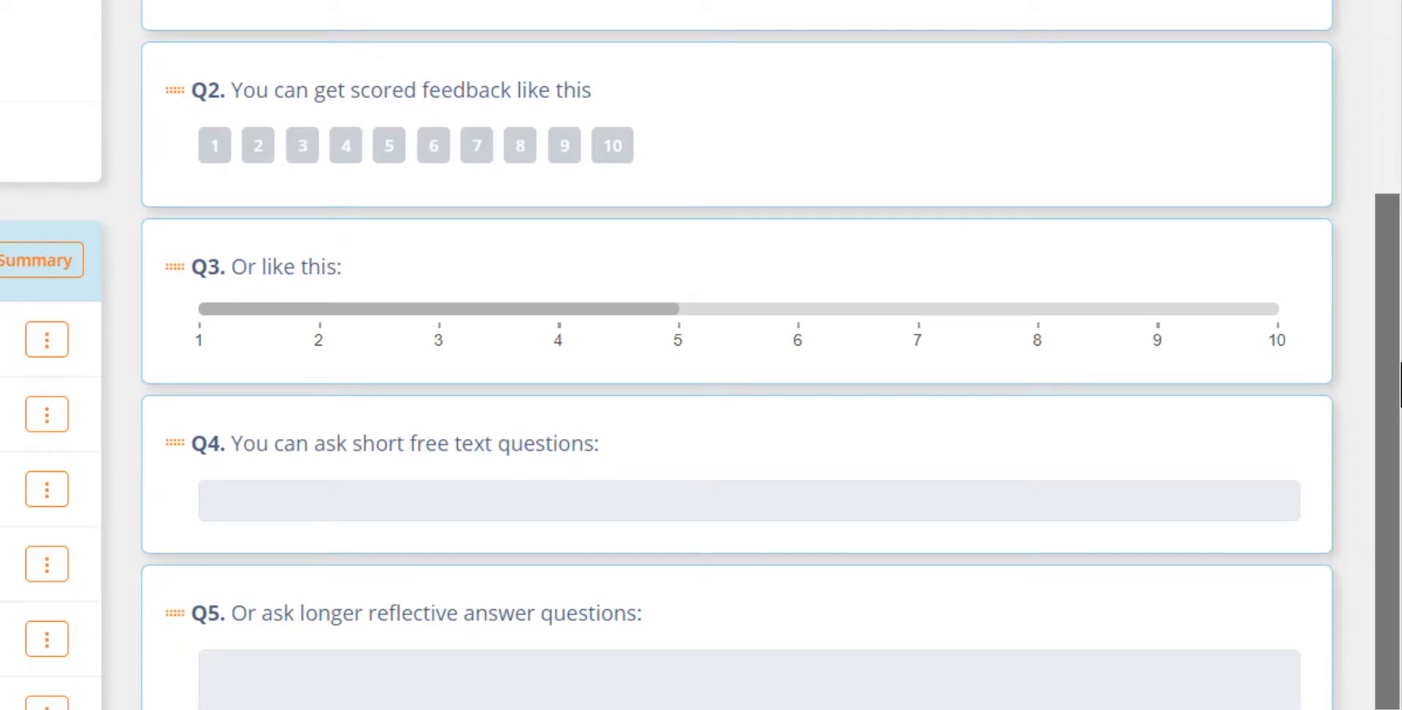
{"action": "left_click_drag", "start_coordinate": [1400, 365], "coordinate": [1401, 482]}
{"action": "left_click_drag", "start_coordinate": [1363, 316], "coordinate": [1363, 319]}
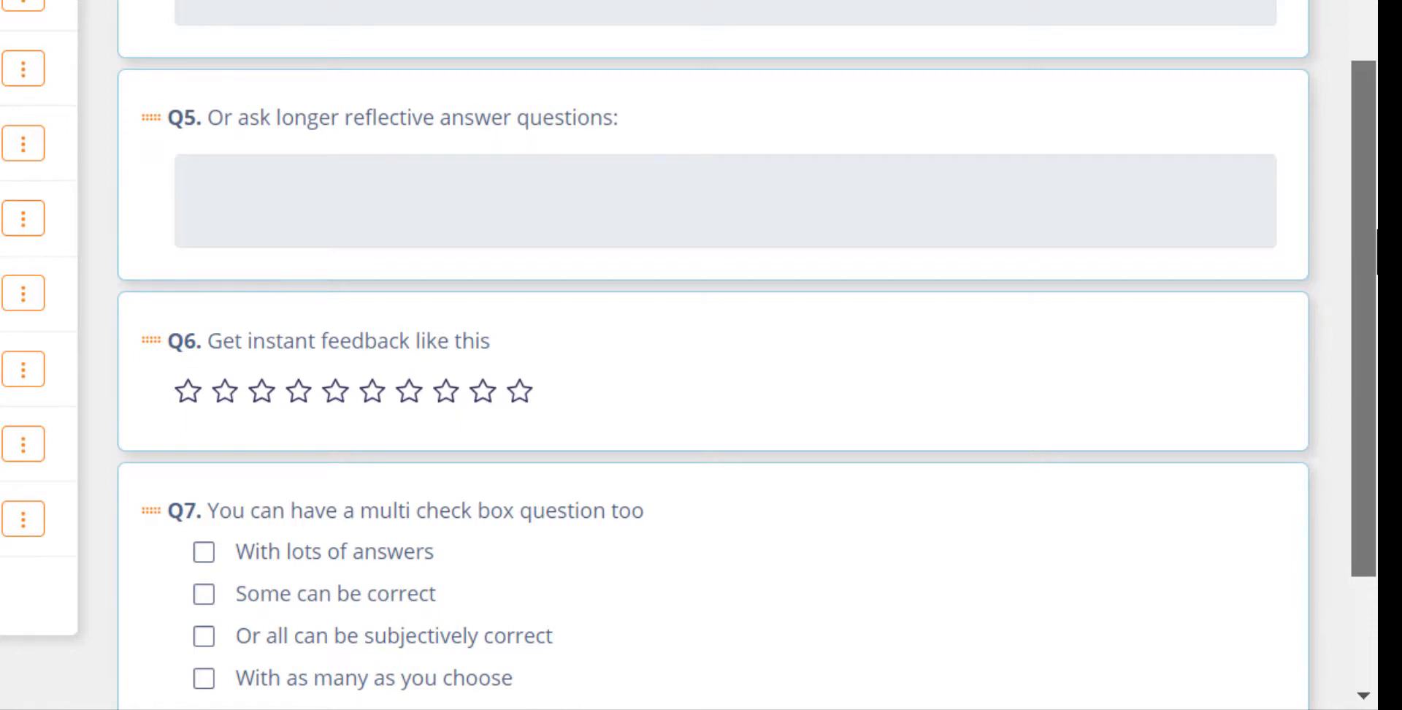
{"action": "left_click_drag", "start_coordinate": [1364, 318], "coordinate": [1364, 423]}
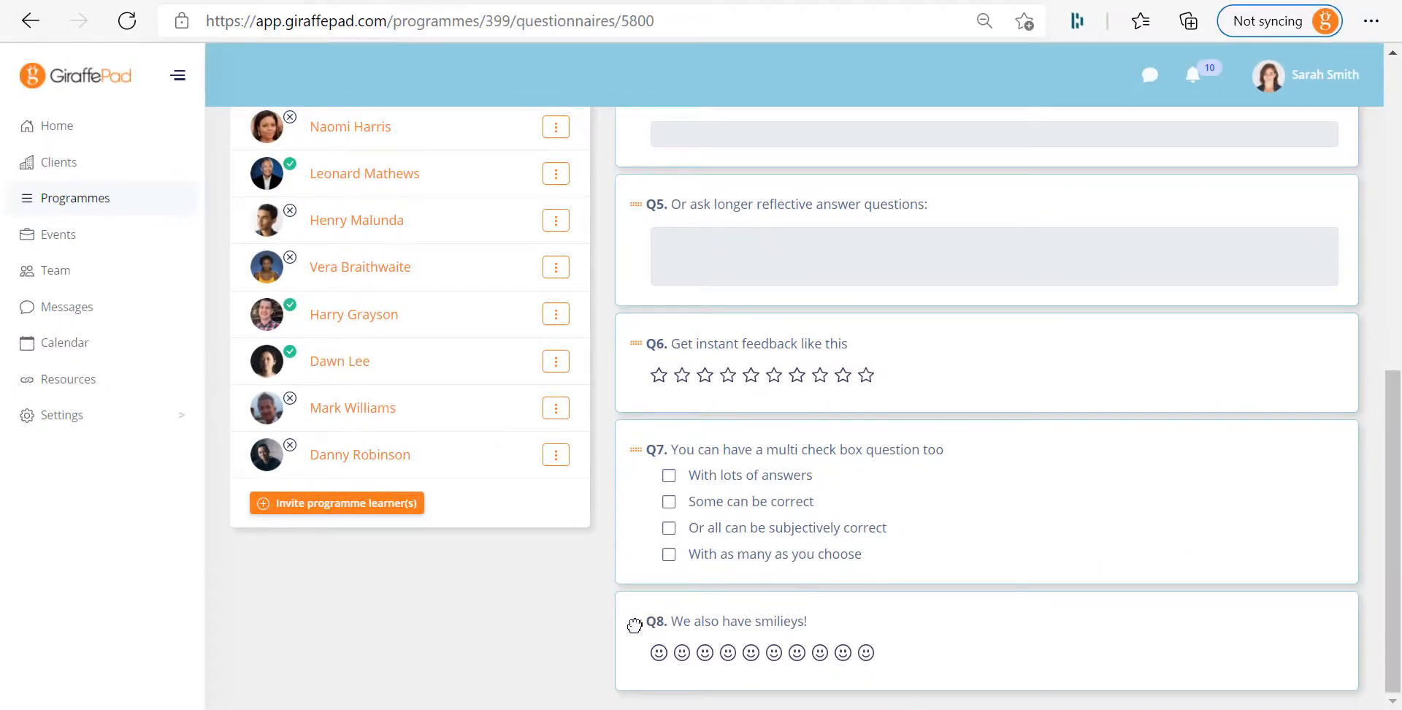
Reorder the questions by moving the smileys question above the multi check box question
{"action": "left_click_drag", "start_coordinate": [637, 614], "coordinate": [638, 444]}
Review the first listed learner's questionnaire responses from start to end, and return to the Example Questionnaire
{"action": "left_click_drag", "start_coordinate": [1395, 563], "coordinate": [1386, 369]}
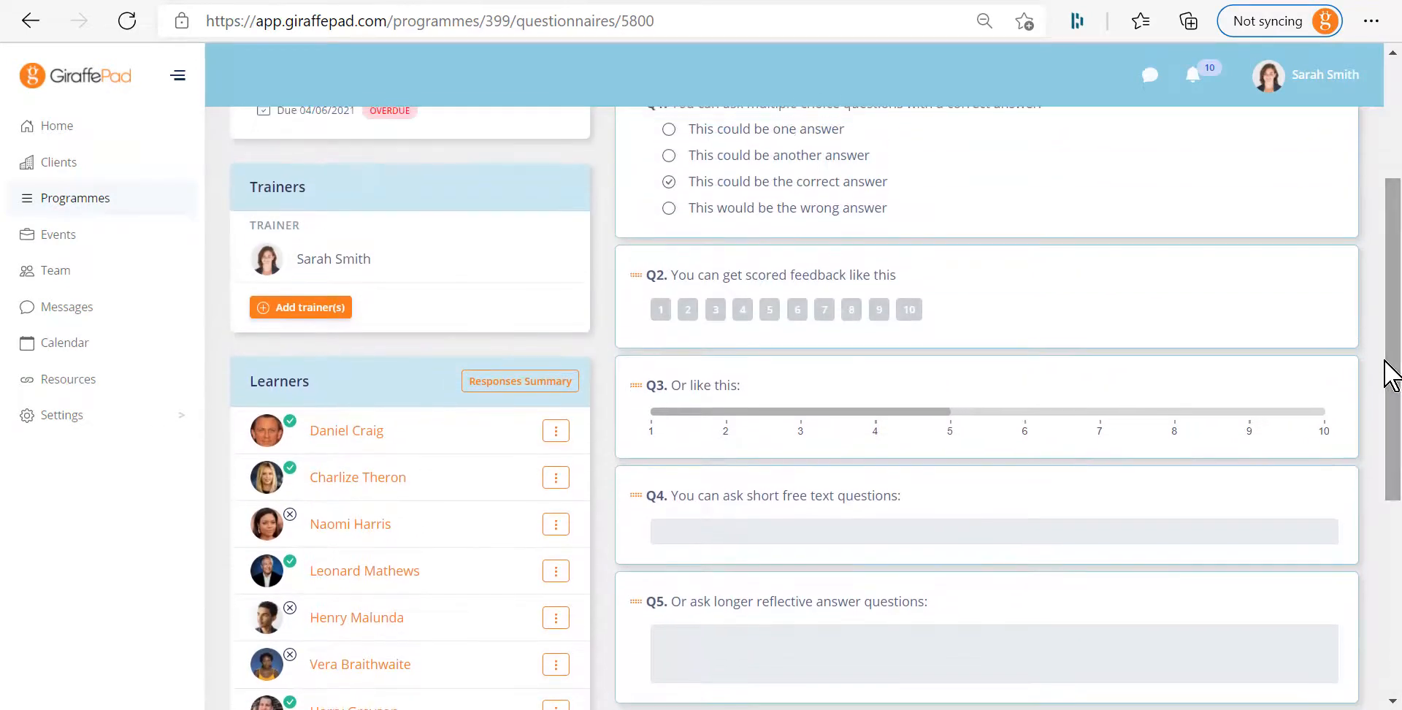
{"action": "left_click", "coordinate": [335, 431]}
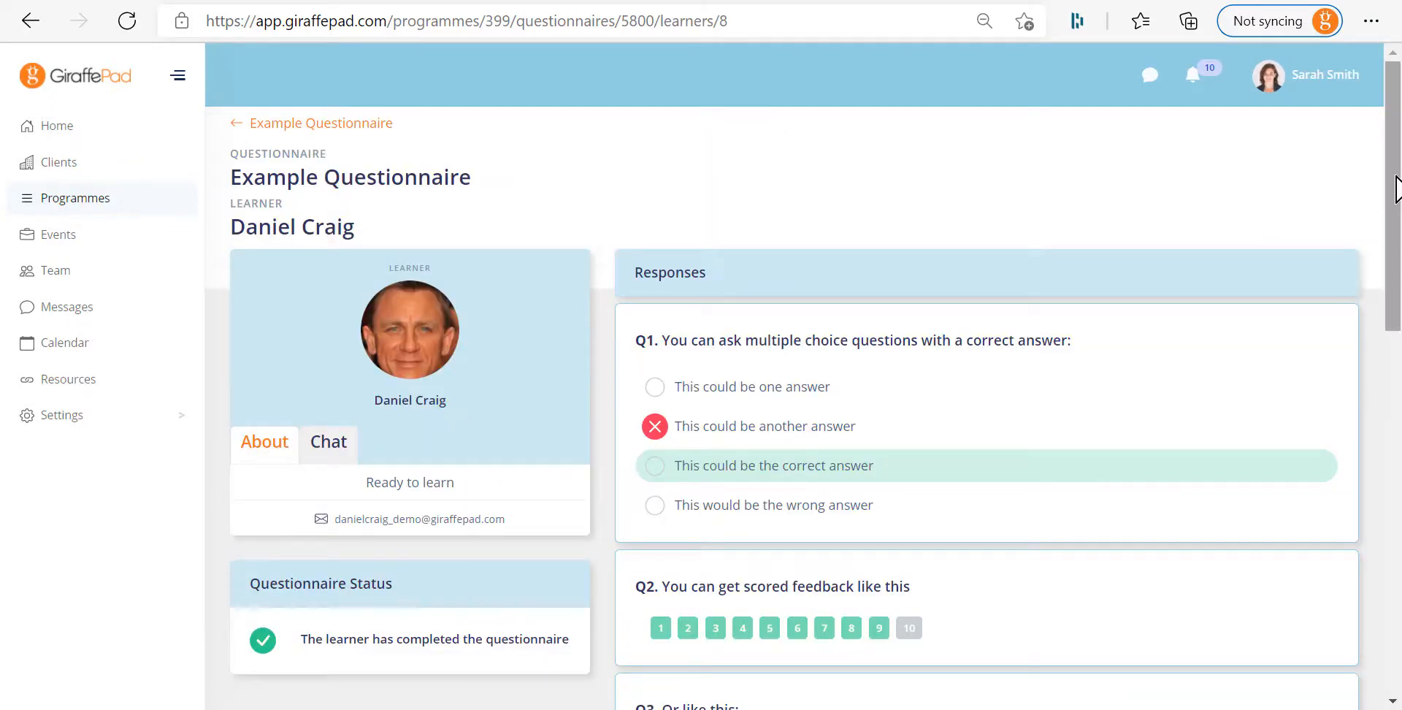
{"action": "scroll", "coordinate": [1396, 189], "scroll_direction": "down", "scroll_amount": 1}
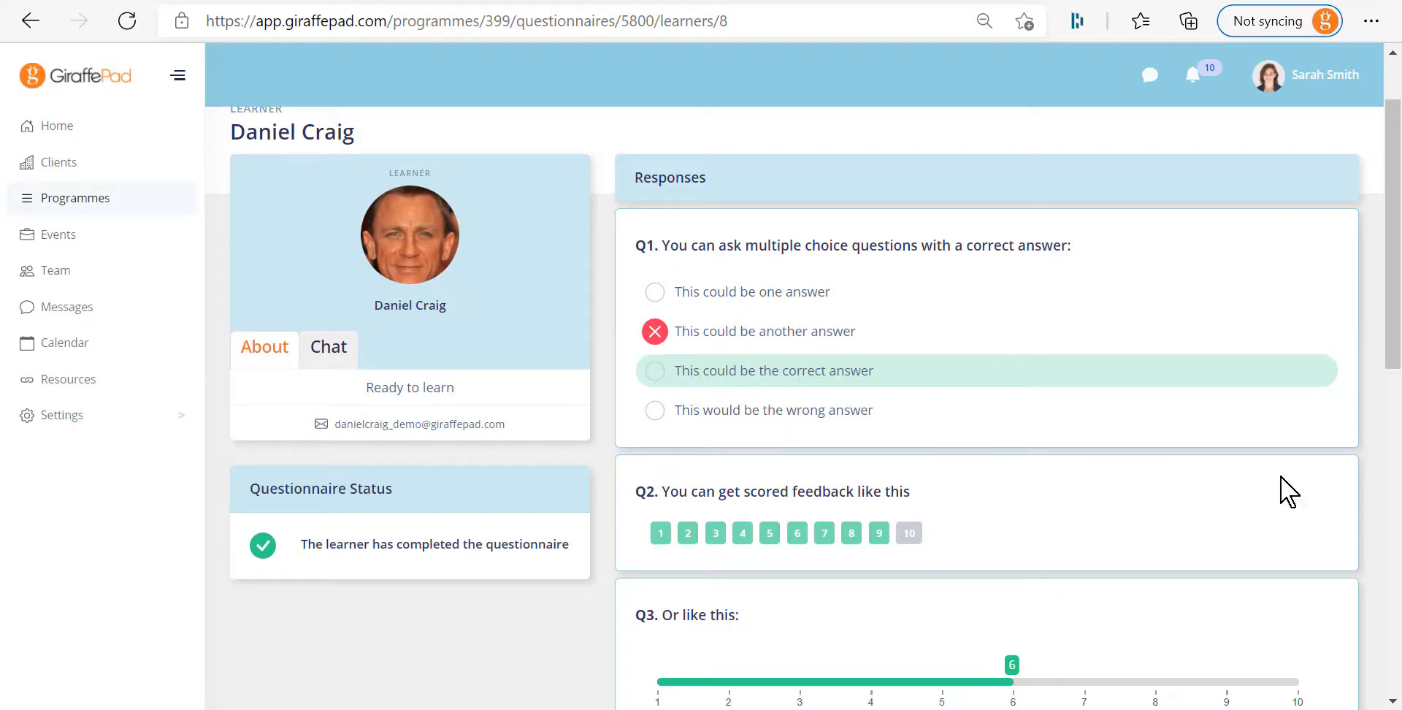
{"action": "left_click_drag", "start_coordinate": [1395, 338], "coordinate": [1399, 668]}
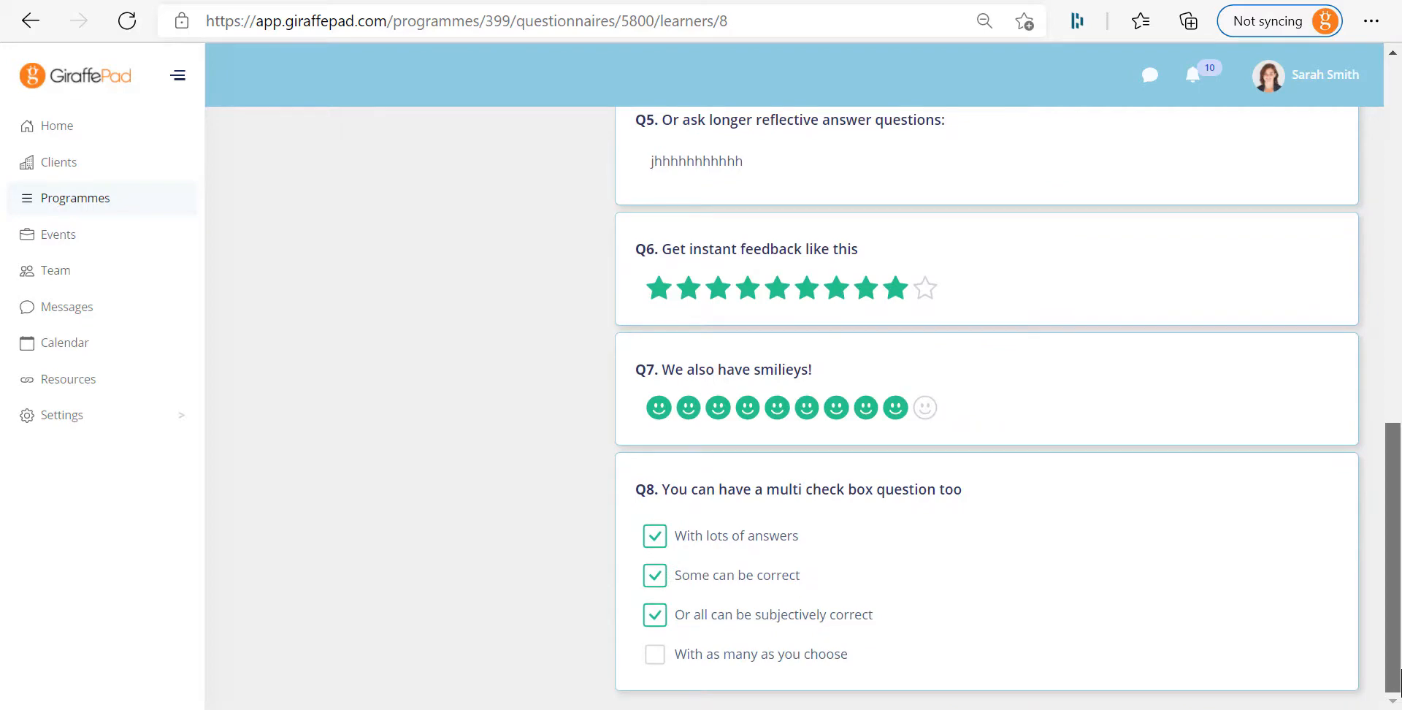
{"action": "left_click_drag", "start_coordinate": [1400, 661], "coordinate": [1400, 281]}
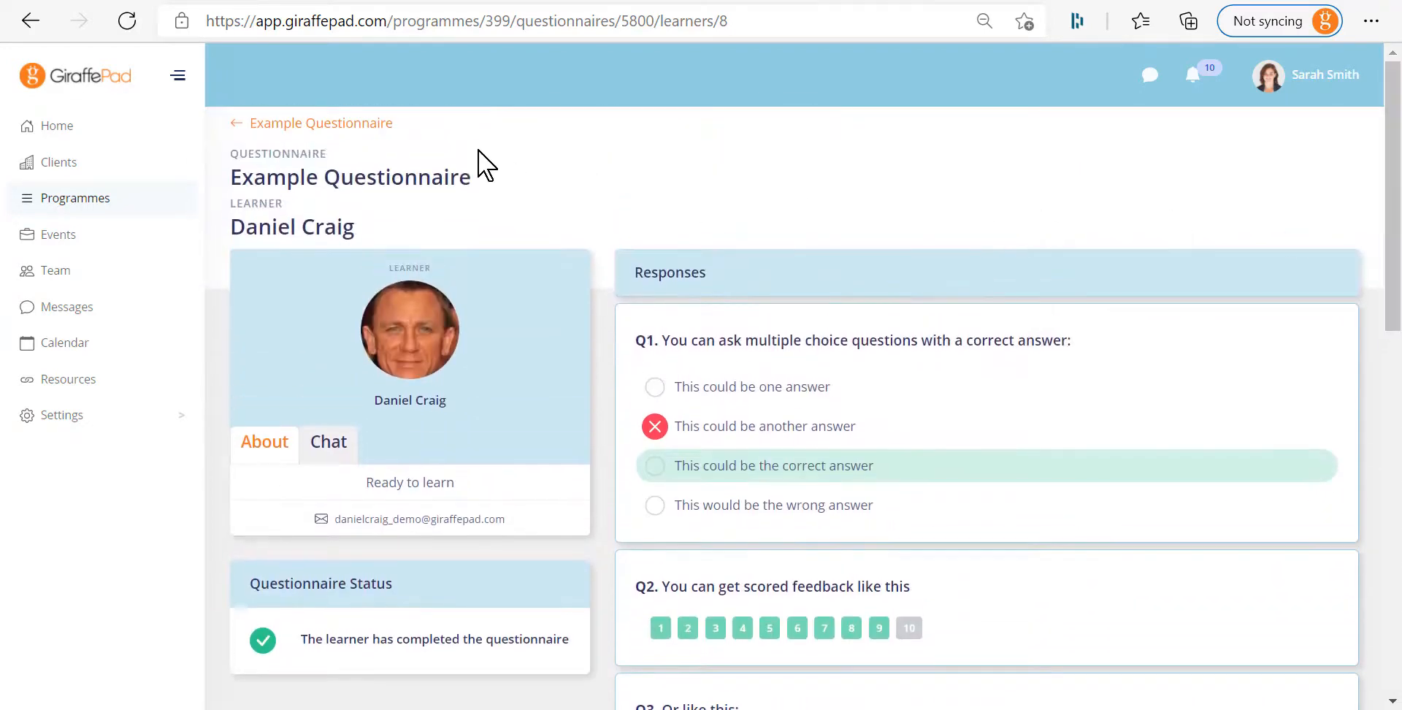
{"action": "left_click", "coordinate": [349, 124]}
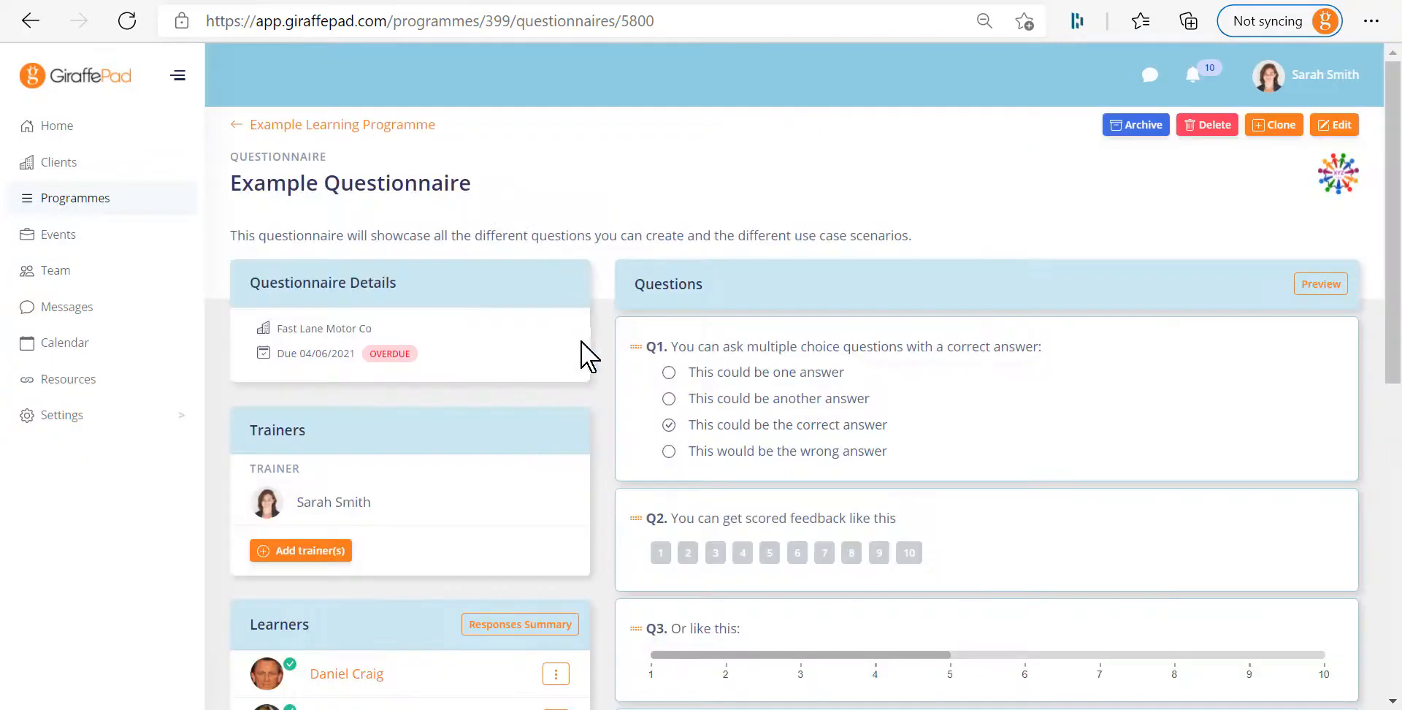
Look through the second listed learner's questionnaire responses and return to the Example Questionnaire
{"action": "scroll", "coordinate": [600, 533], "scroll_direction": "down", "scroll_amount": 1}
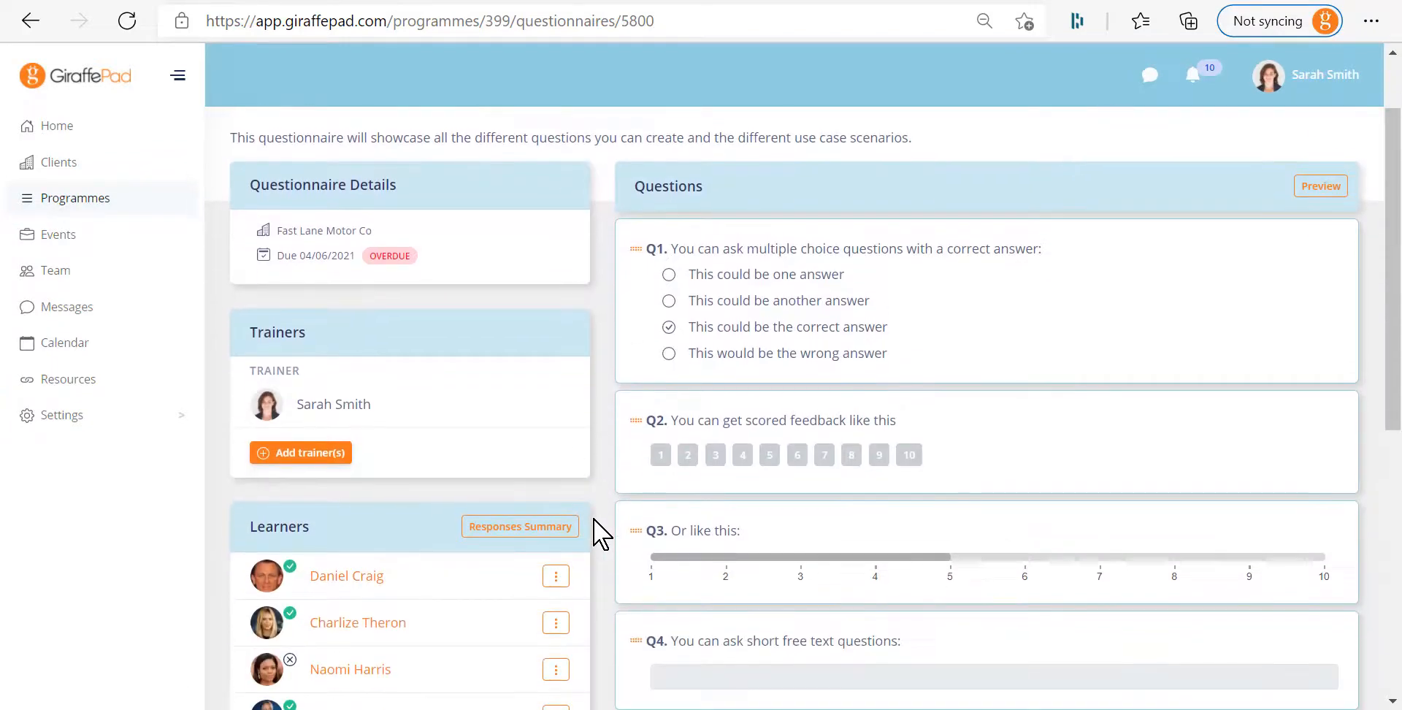
{"action": "left_click", "coordinate": [404, 606]}
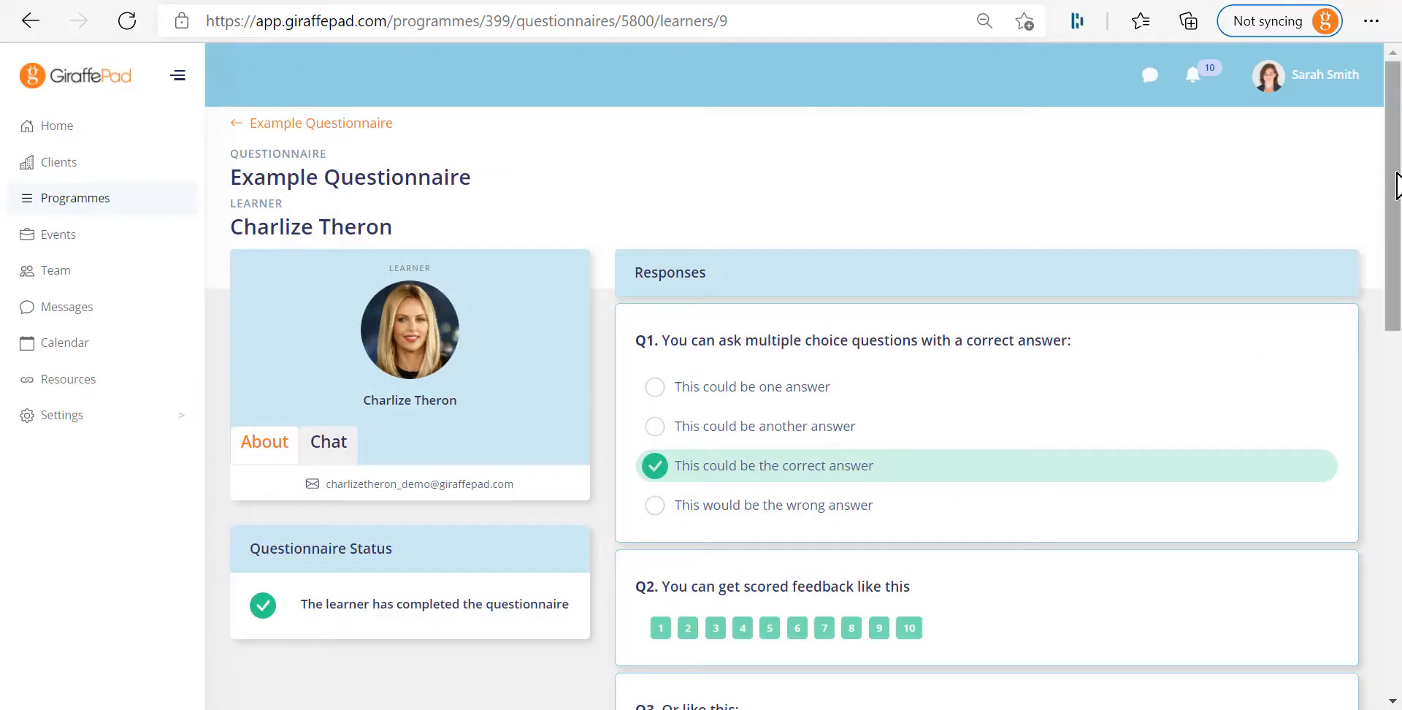
{"action": "scroll", "coordinate": [1386, 262], "scroll_direction": "down", "scroll_amount": 2}
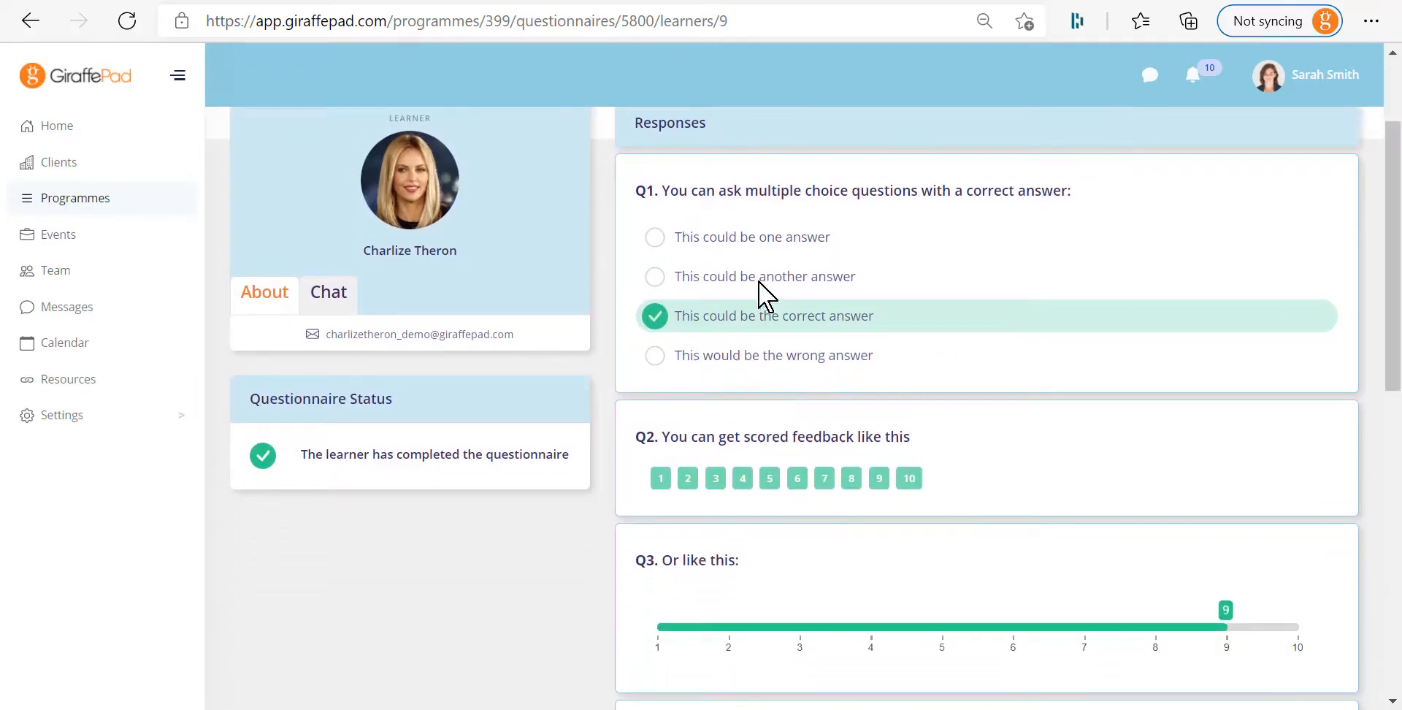
{"action": "left_click_drag", "start_coordinate": [1385, 259], "coordinate": [1400, 165]}
{"action": "left_click", "coordinate": [333, 125]}
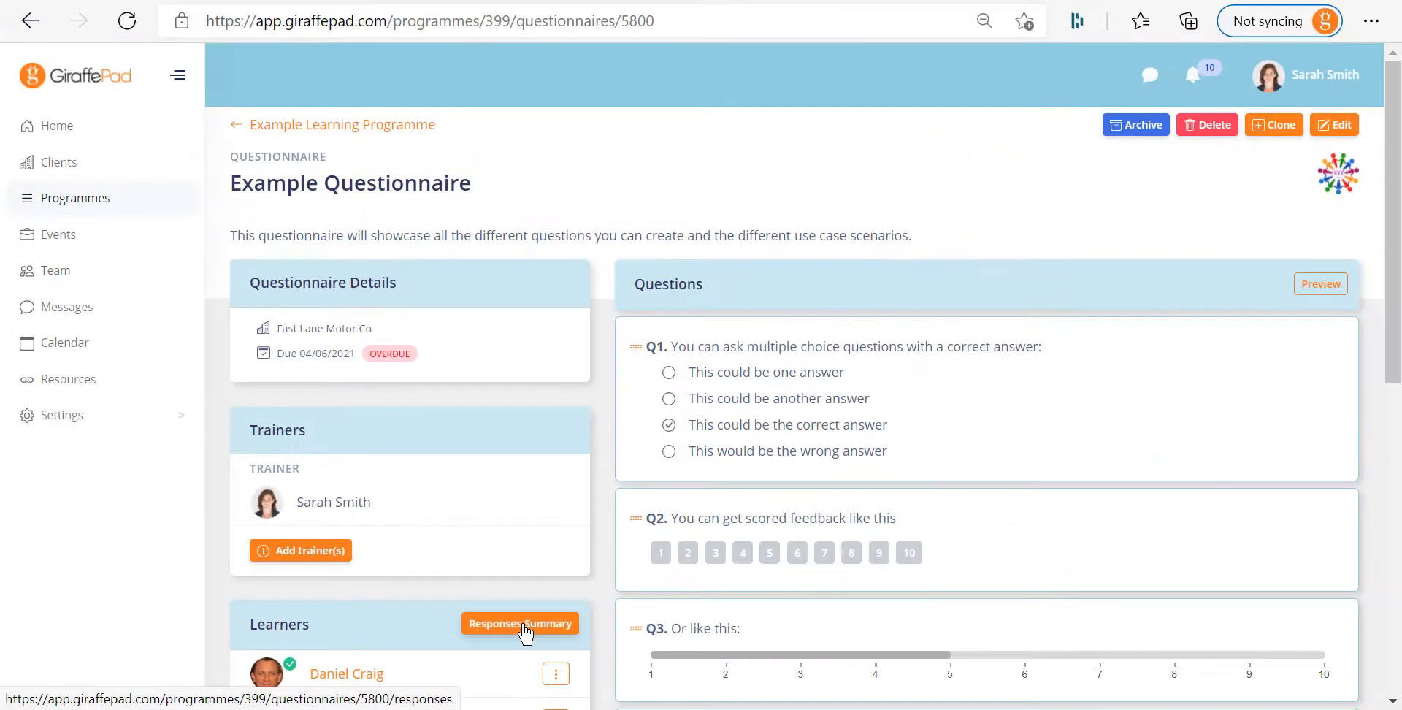
Open the questionnaire's responses summary and examine the charts for the multiple choice and scored questions
{"action": "left_click", "coordinate": [523, 625]}
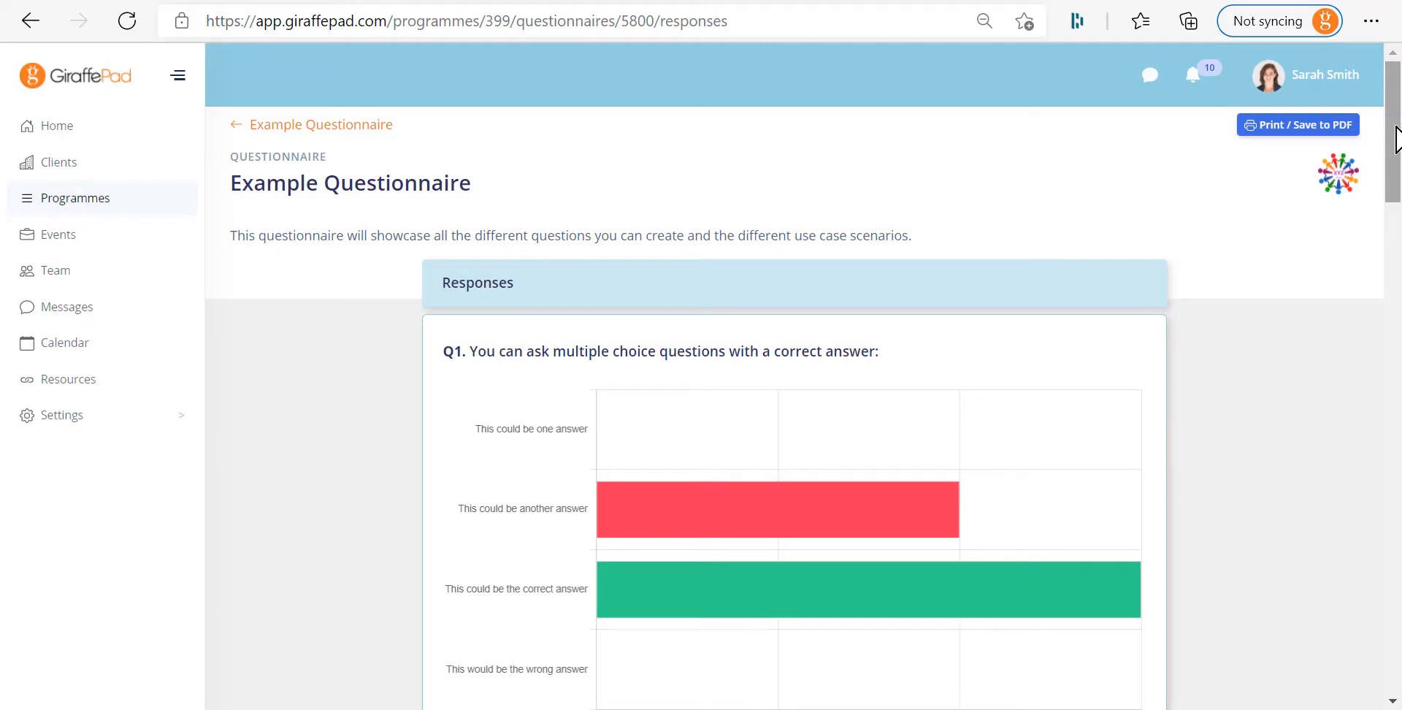
{"action": "left_click_drag", "start_coordinate": [1396, 138], "coordinate": [1396, 197]}
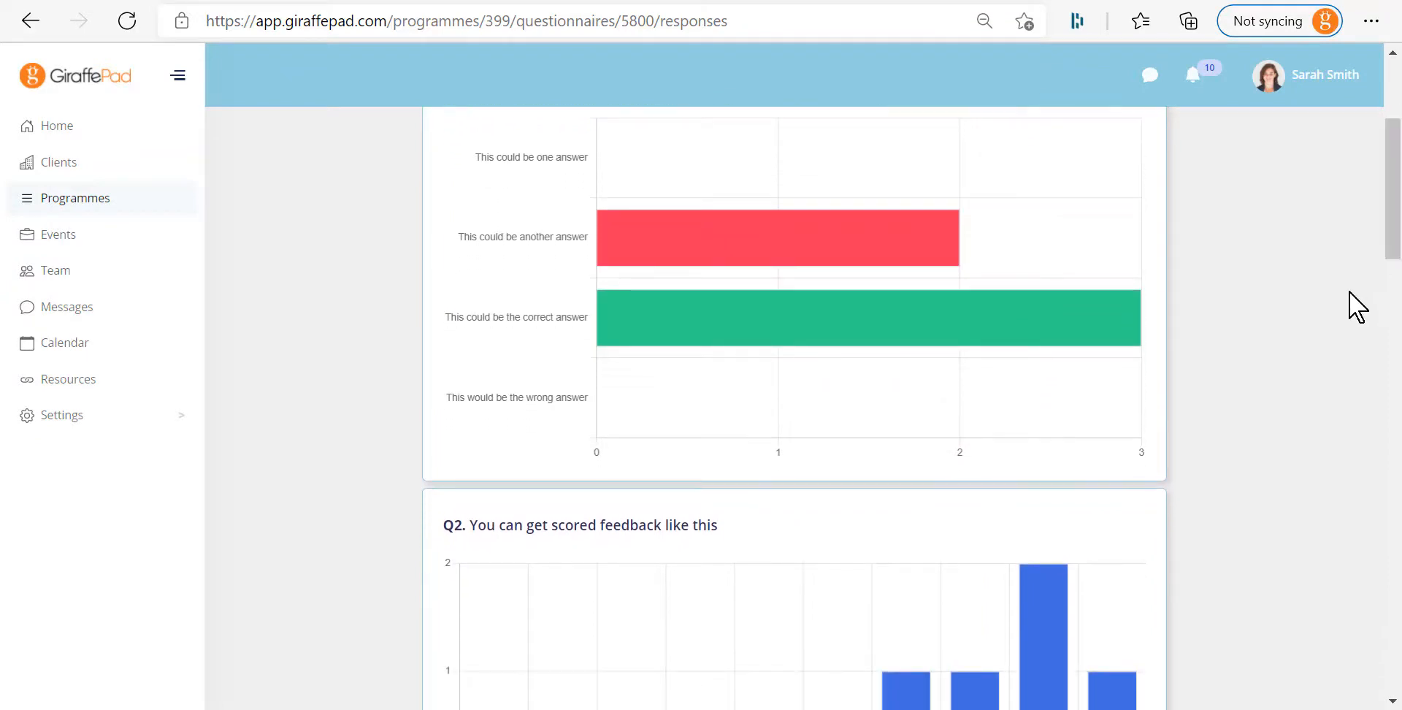
{"action": "mouse_move", "coordinate": [1007, 316]}
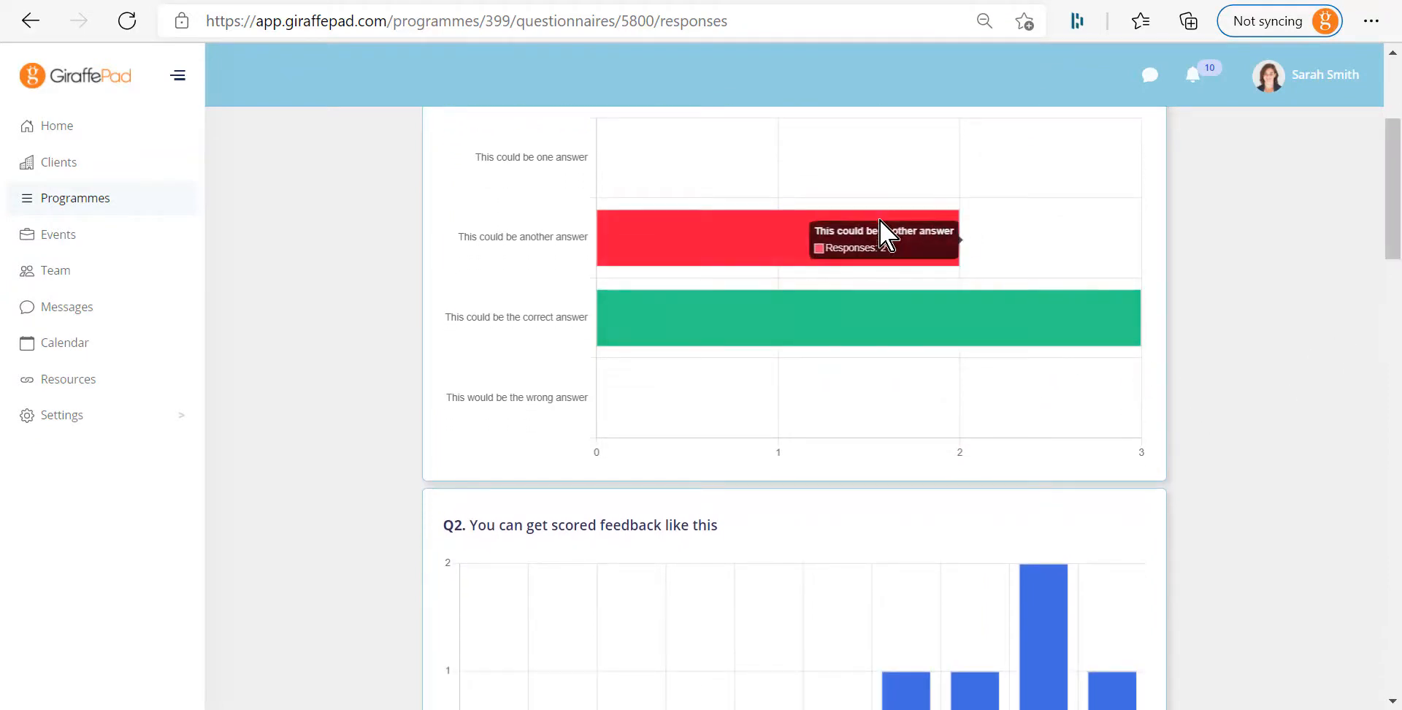
{"action": "left_click_drag", "start_coordinate": [1396, 248], "coordinate": [1396, 456]}
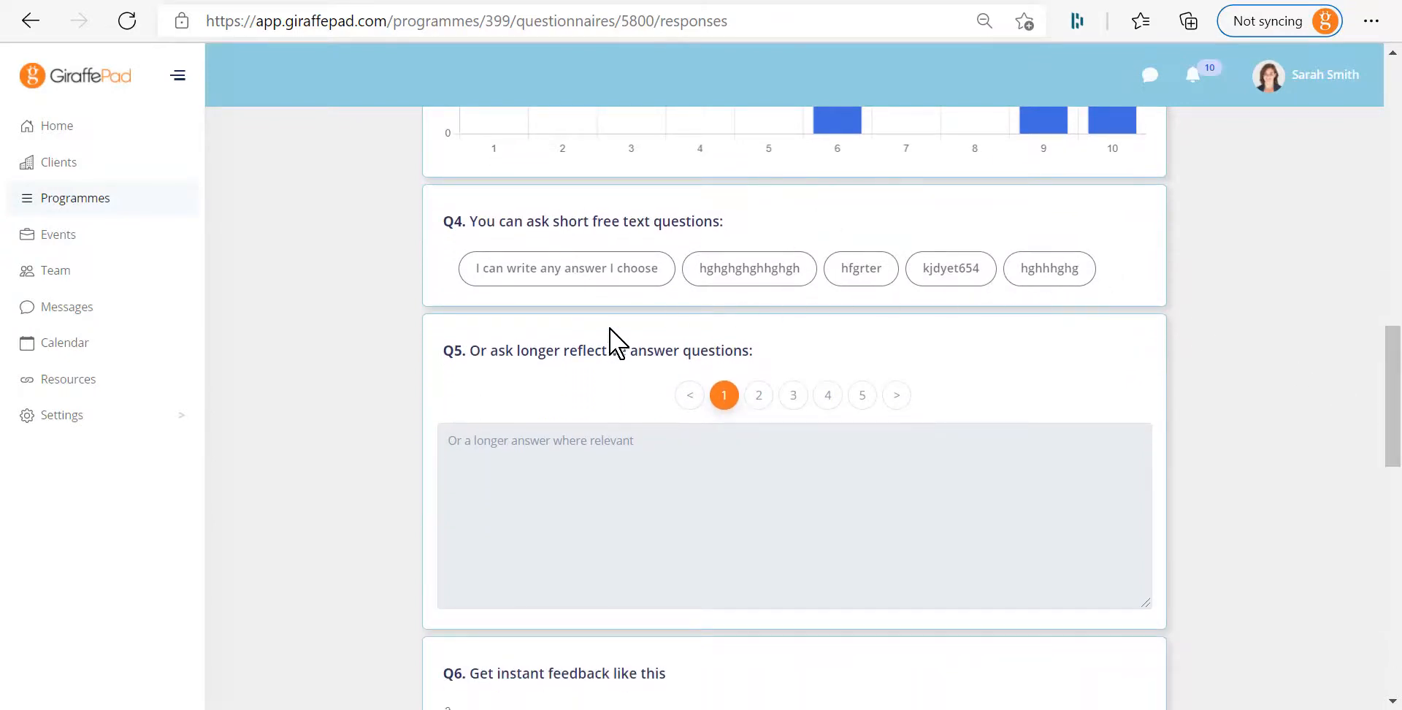
Page through the learners' long reflective answers to Q5 and review the remaining response charts down to Q8
{"action": "left_click", "coordinate": [897, 397]}
{"action": "left_click", "coordinate": [897, 397]}
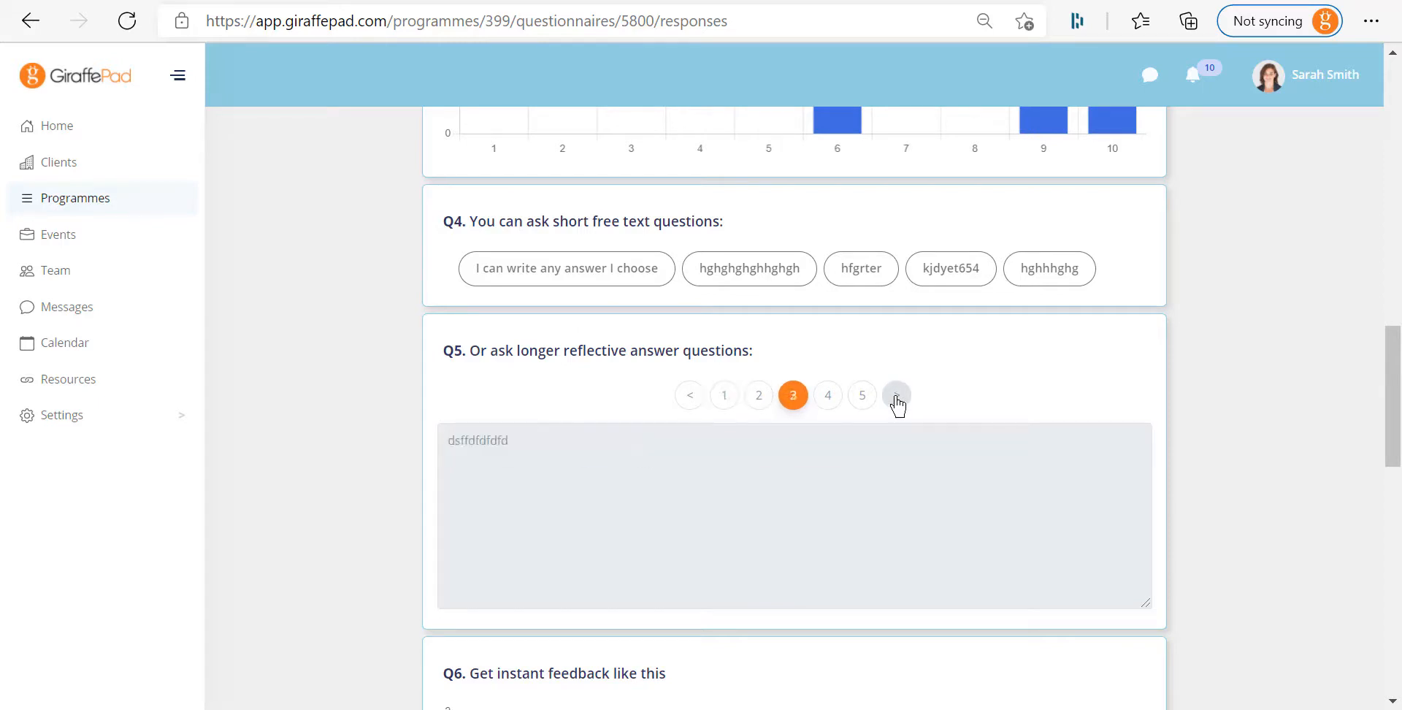
{"action": "left_click", "coordinate": [897, 398]}
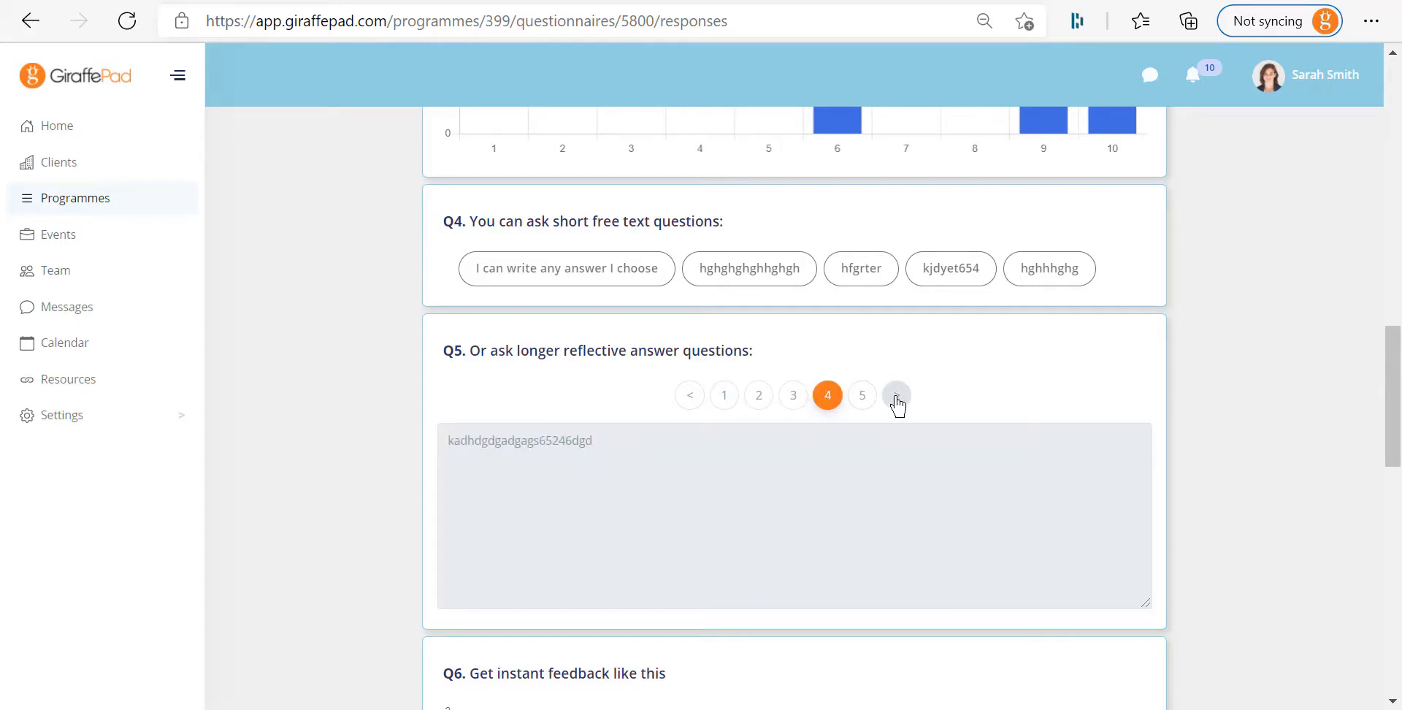
{"action": "left_click", "coordinate": [897, 397]}
{"action": "left_click_drag", "start_coordinate": [1395, 361], "coordinate": [1398, 588]}
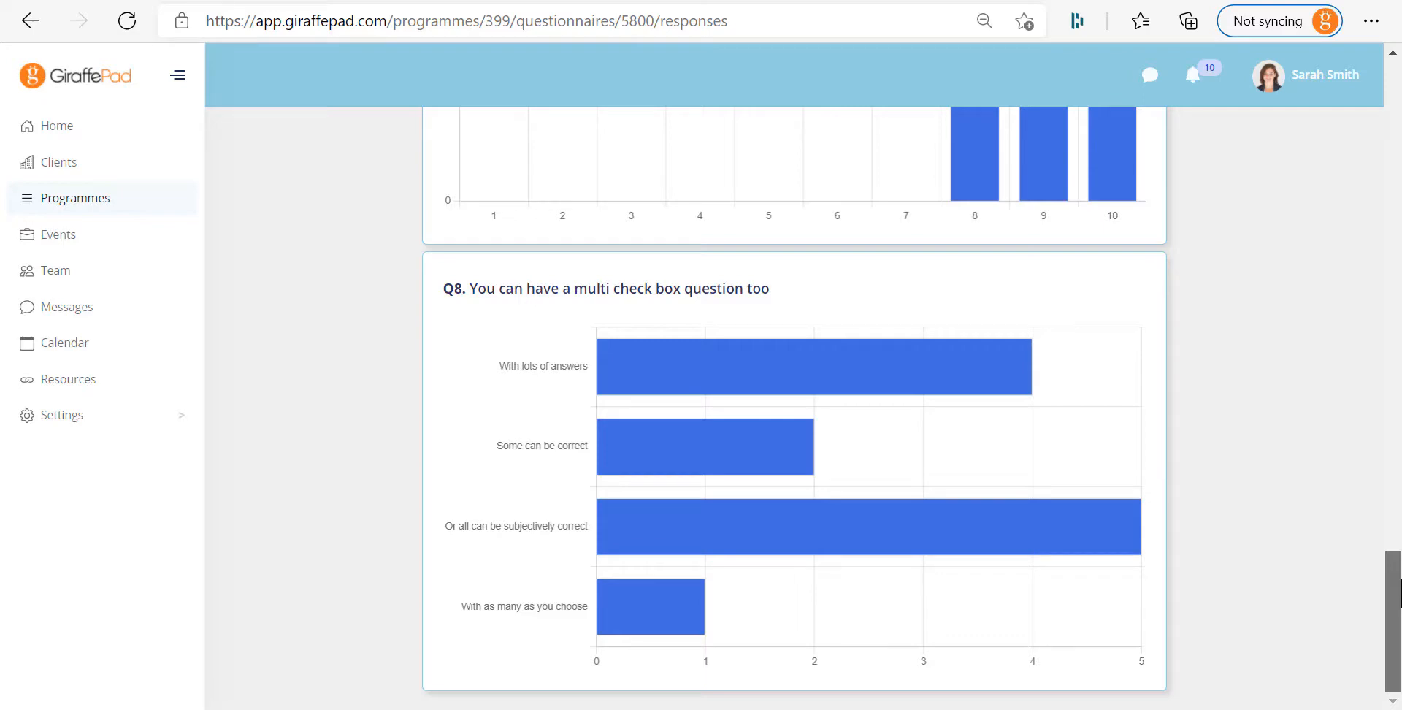
{"action": "left_click_drag", "start_coordinate": [1398, 577], "coordinate": [1398, 76]}
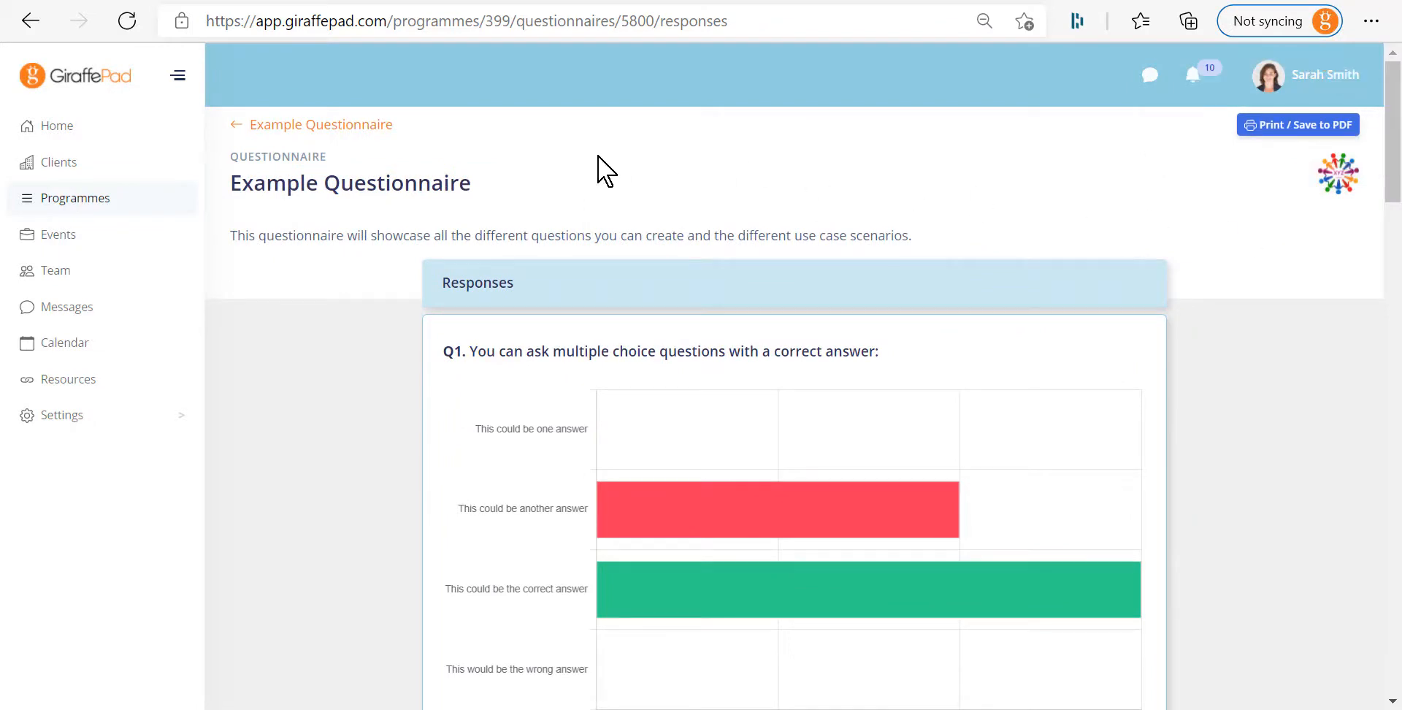
Go back to the Example Learning Programme and start adding a new questionnaire to it
{"action": "left_click", "coordinate": [326, 130]}
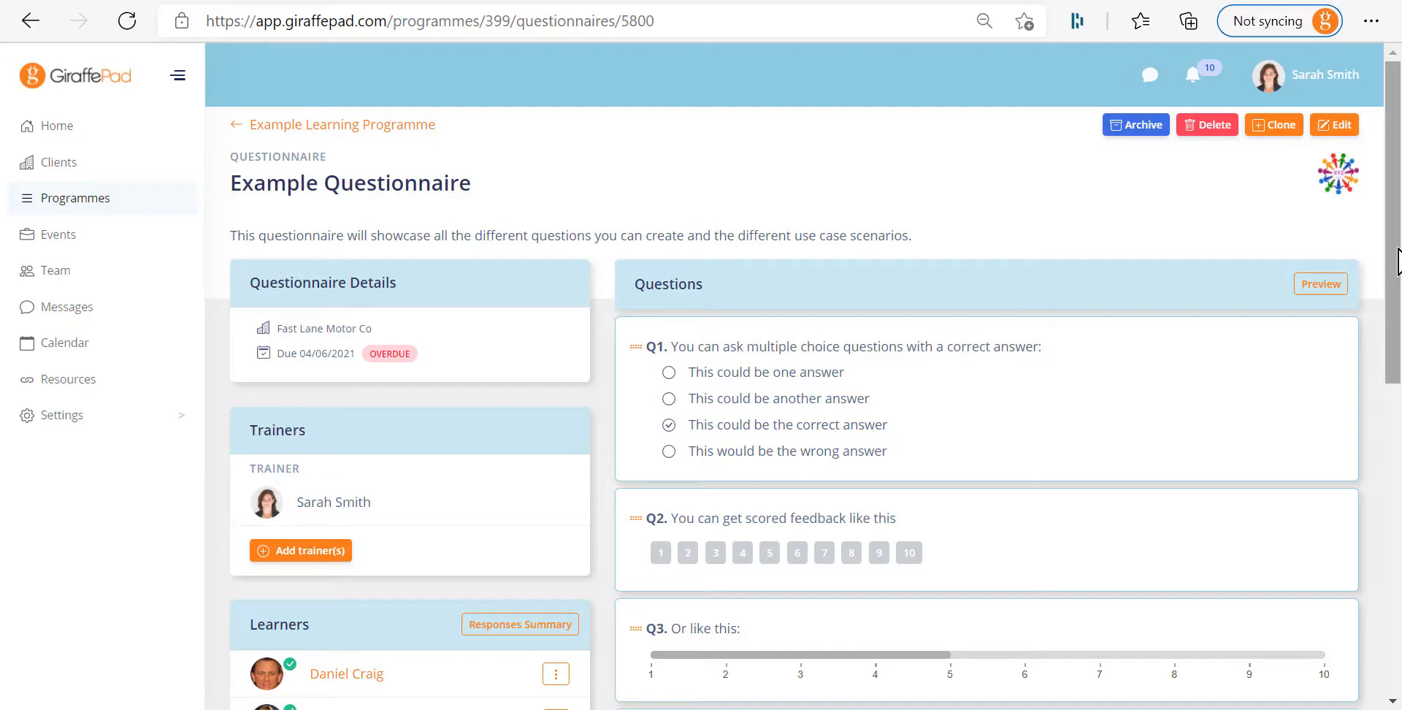
{"action": "left_click", "coordinate": [371, 124]}
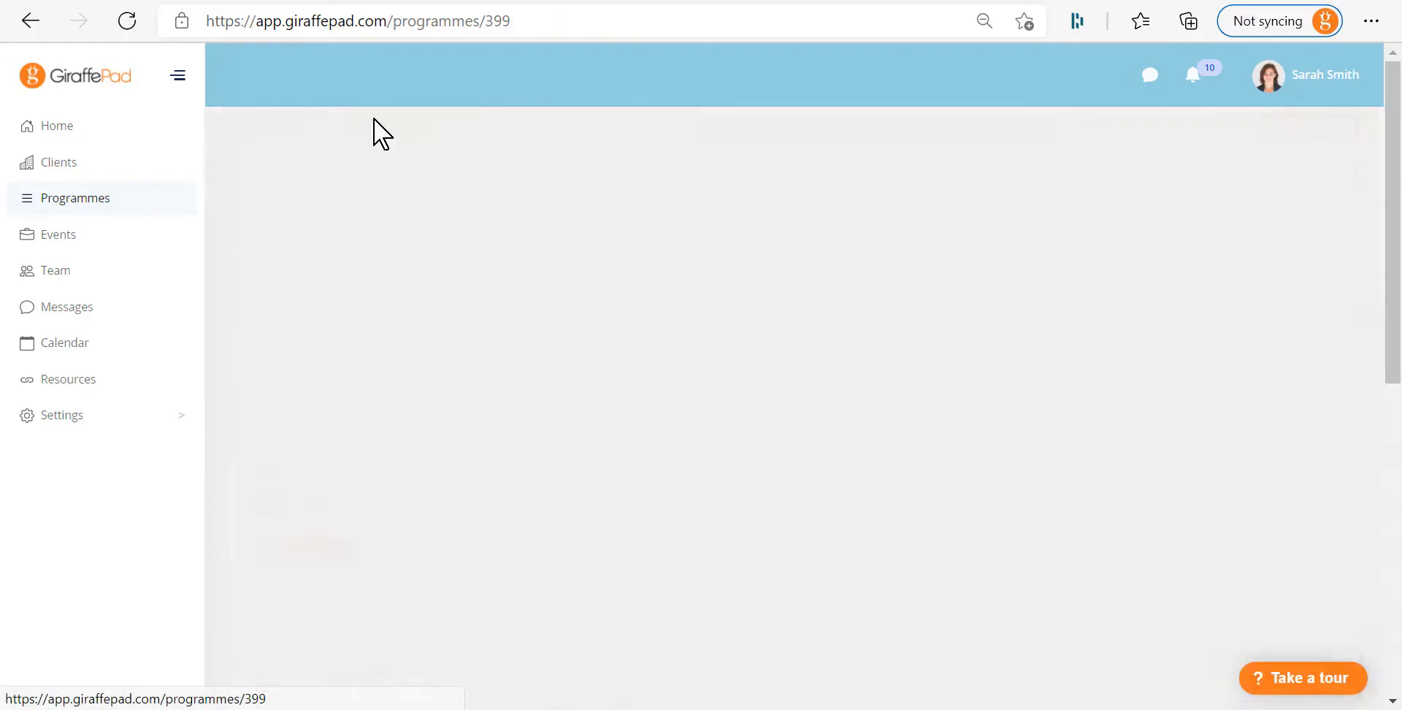
{"action": "scroll", "coordinate": [1399, 332], "scroll_direction": "down", "scroll_amount": 8}
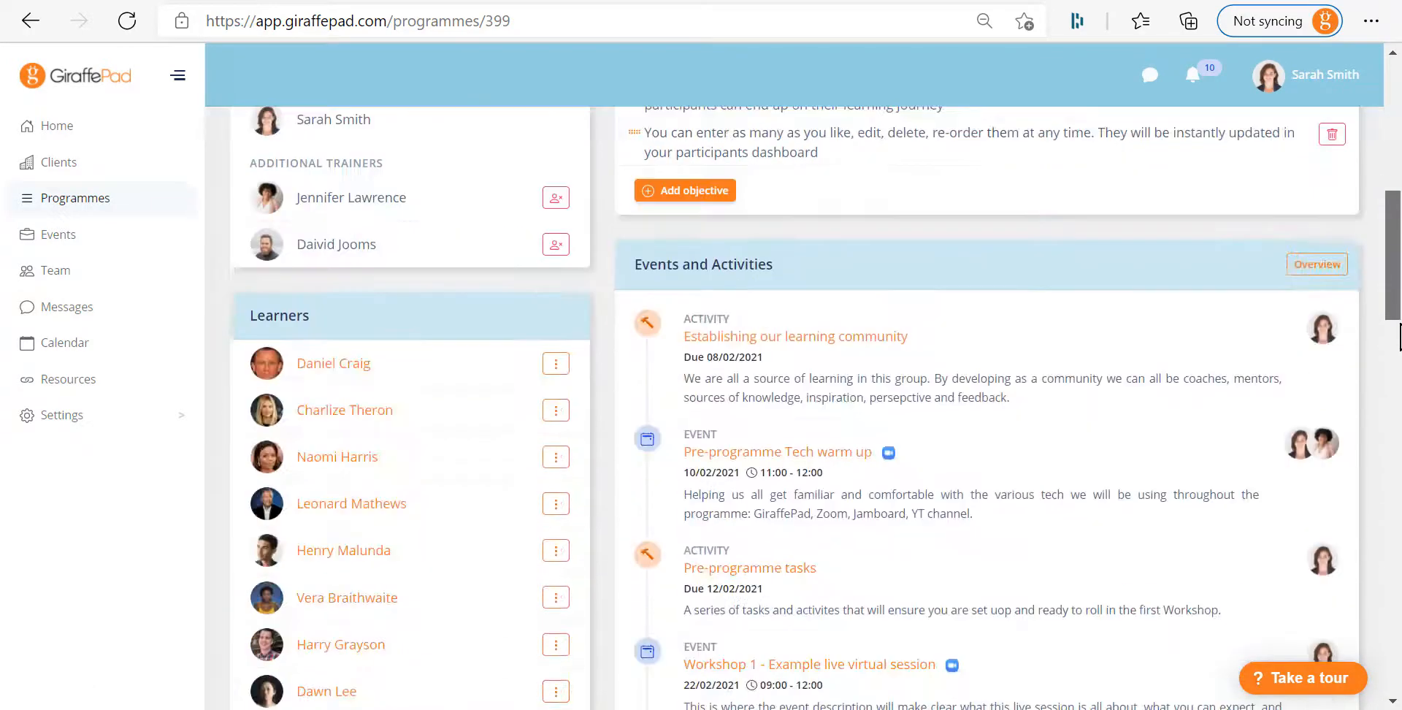
{"action": "scroll", "coordinate": [1399, 333], "scroll_direction": "down", "scroll_amount": 12}
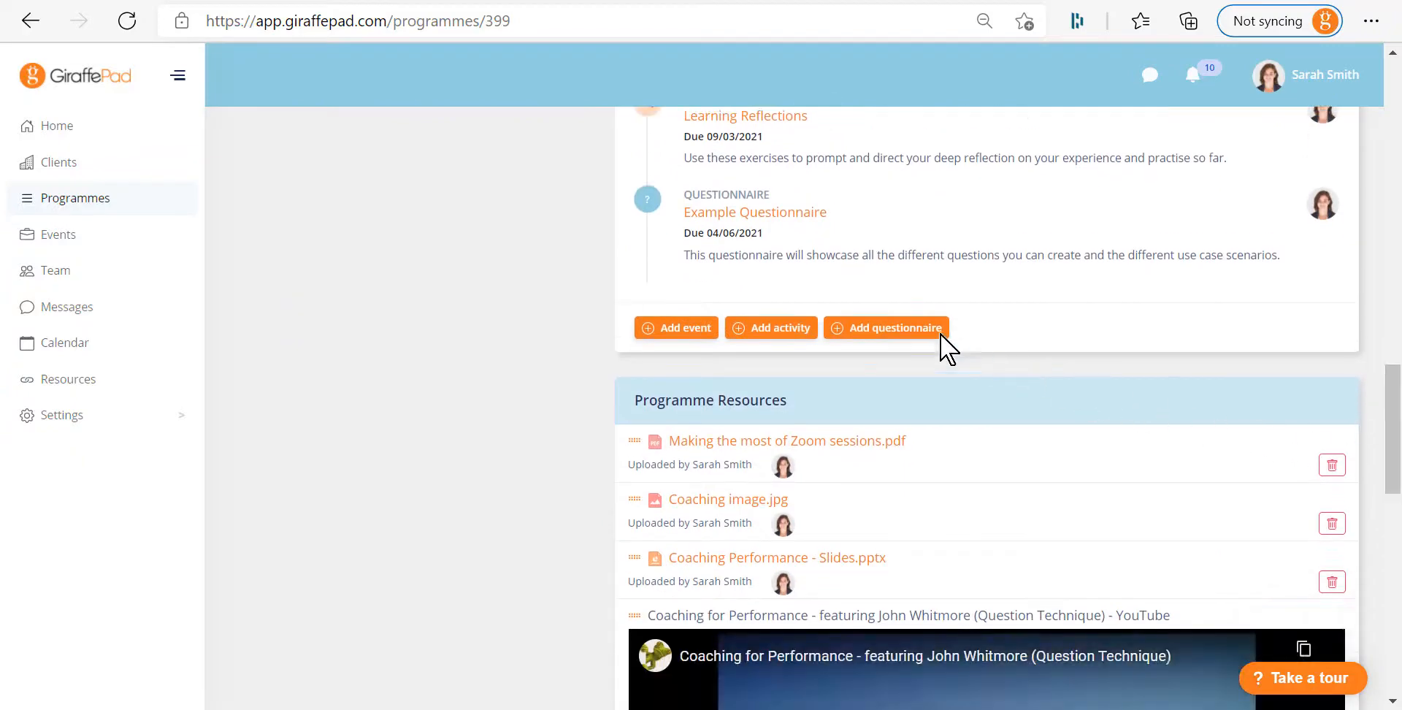
{"action": "left_click", "coordinate": [895, 328]}
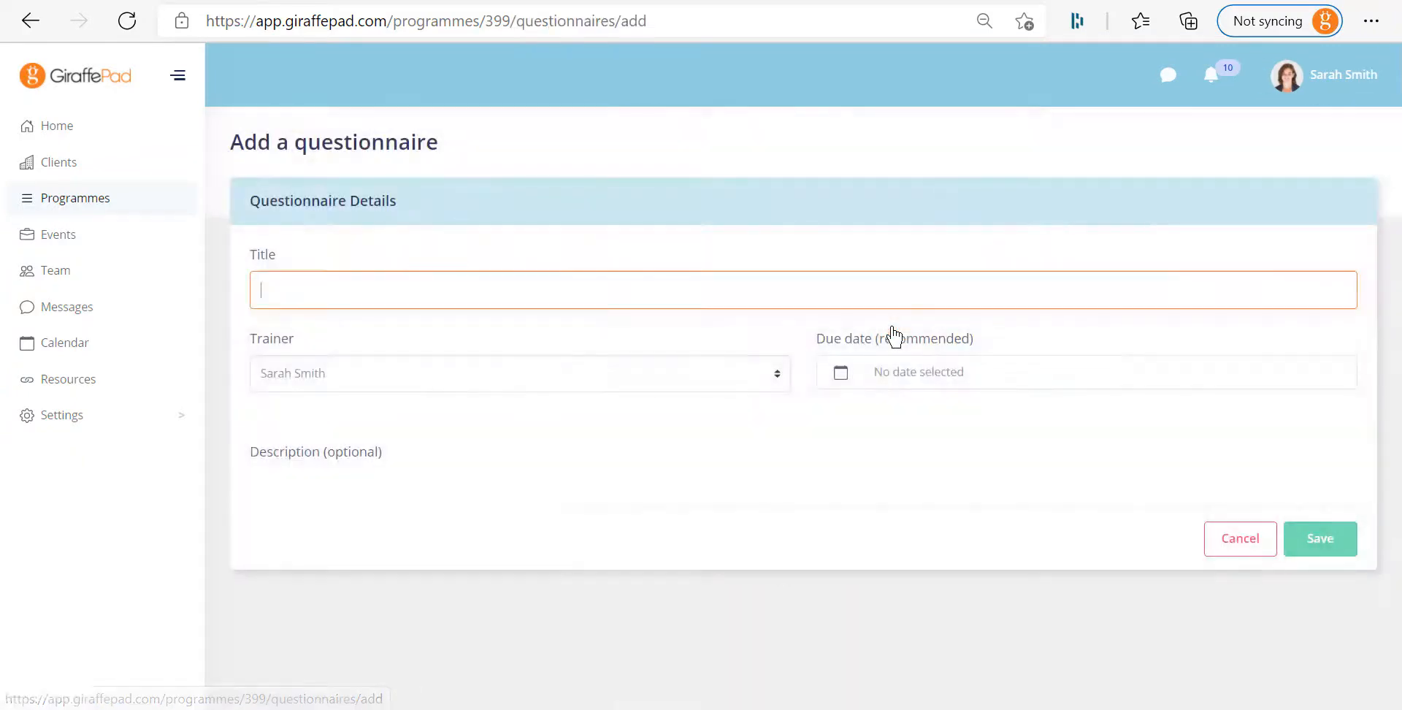
Title the questionnaire "DEmo Questionnaire", set its due date to June 23, 2021, describe it as "For the user guide", and save it
{"action": "type", "text": "DEmo Questio"}
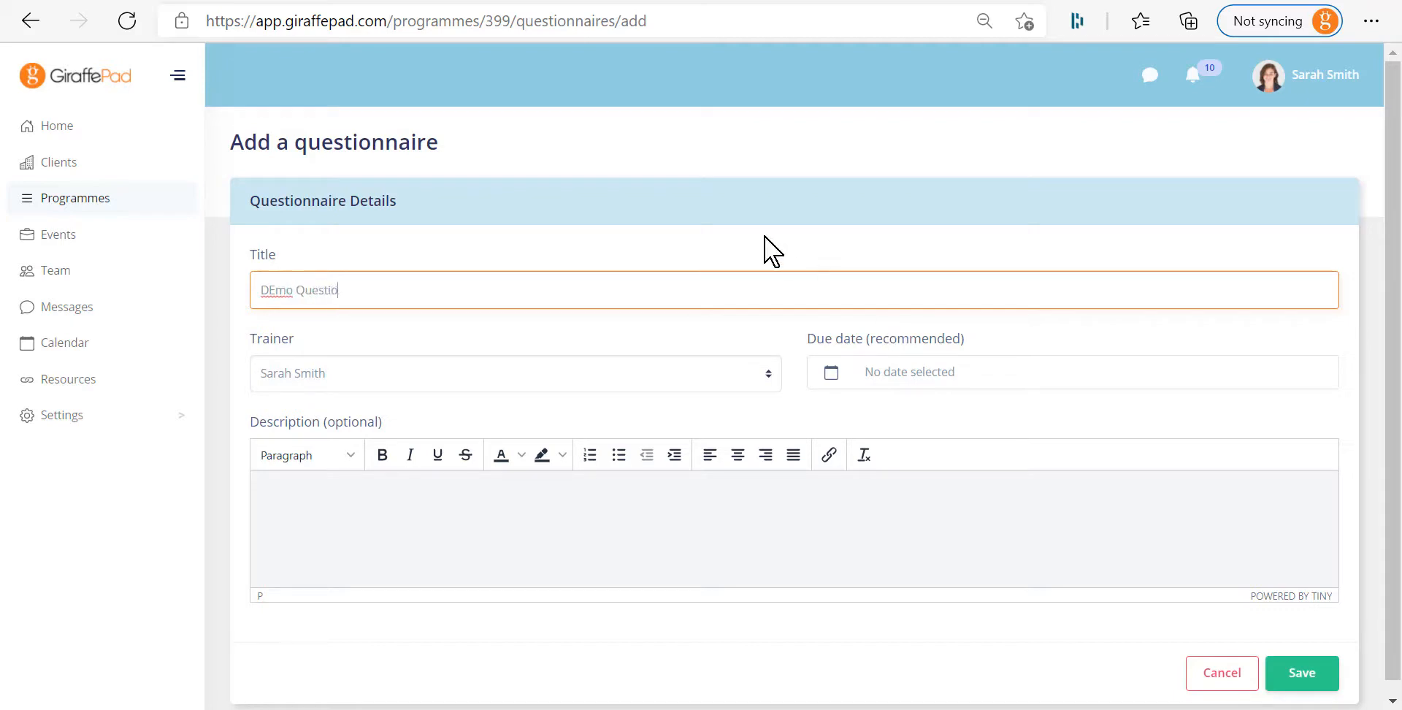
{"action": "type", "text": "nnaire"}
{"action": "left_click", "coordinate": [921, 380]}
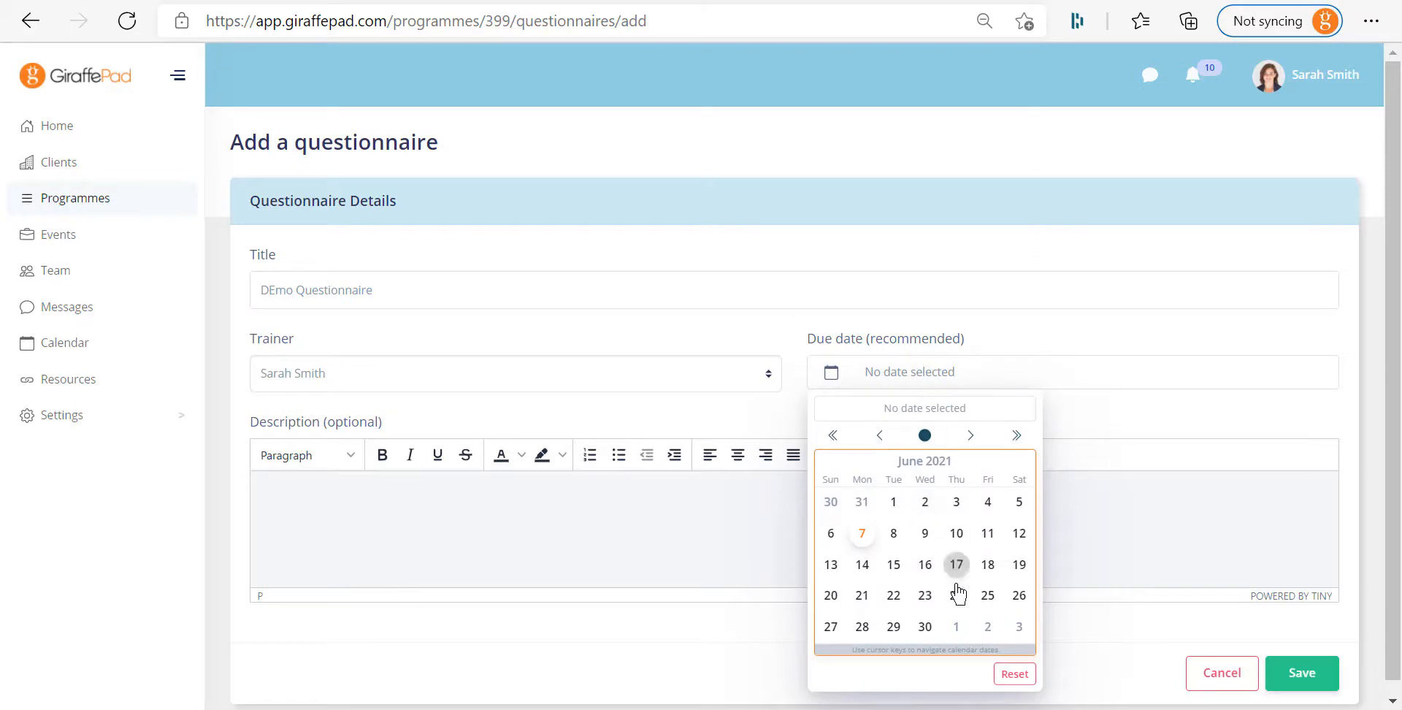
{"action": "left_click", "coordinate": [925, 595]}
{"action": "left_click", "coordinate": [668, 505]}
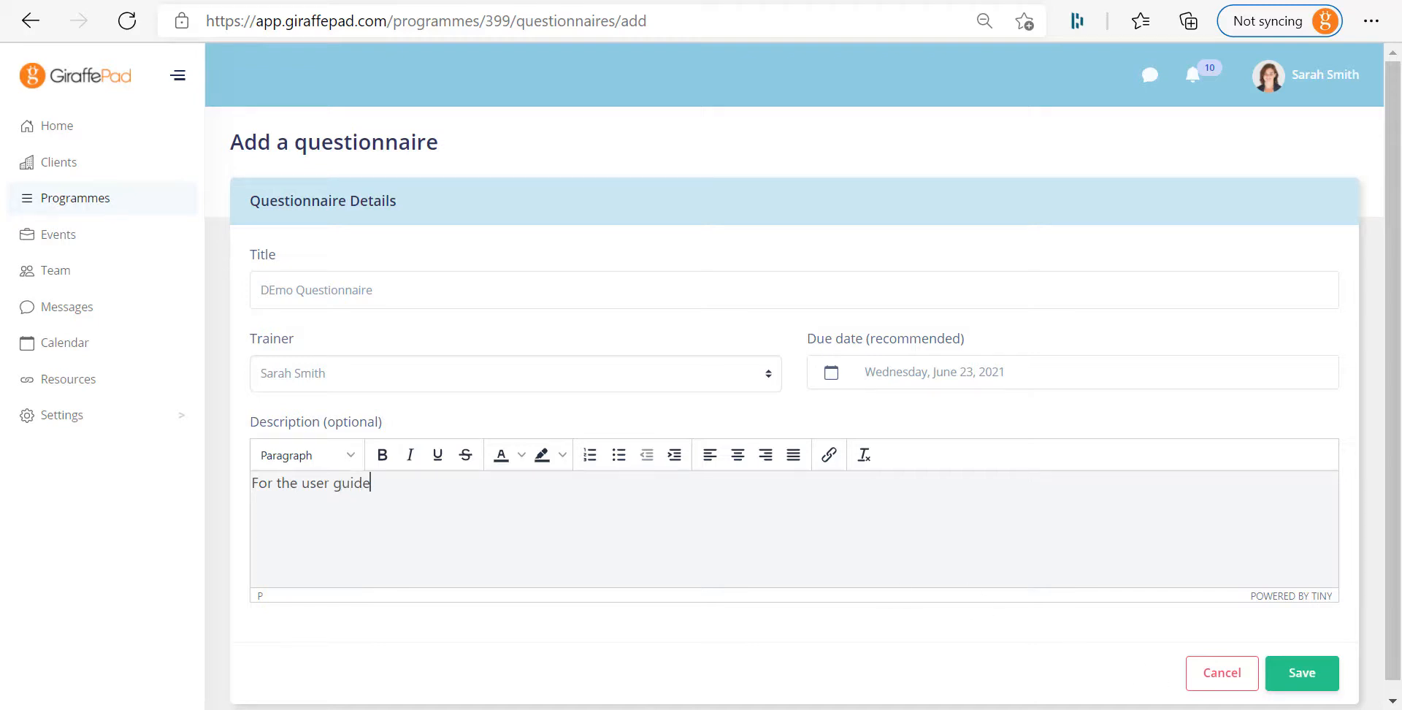
{"action": "left_click", "coordinate": [1313, 682]}
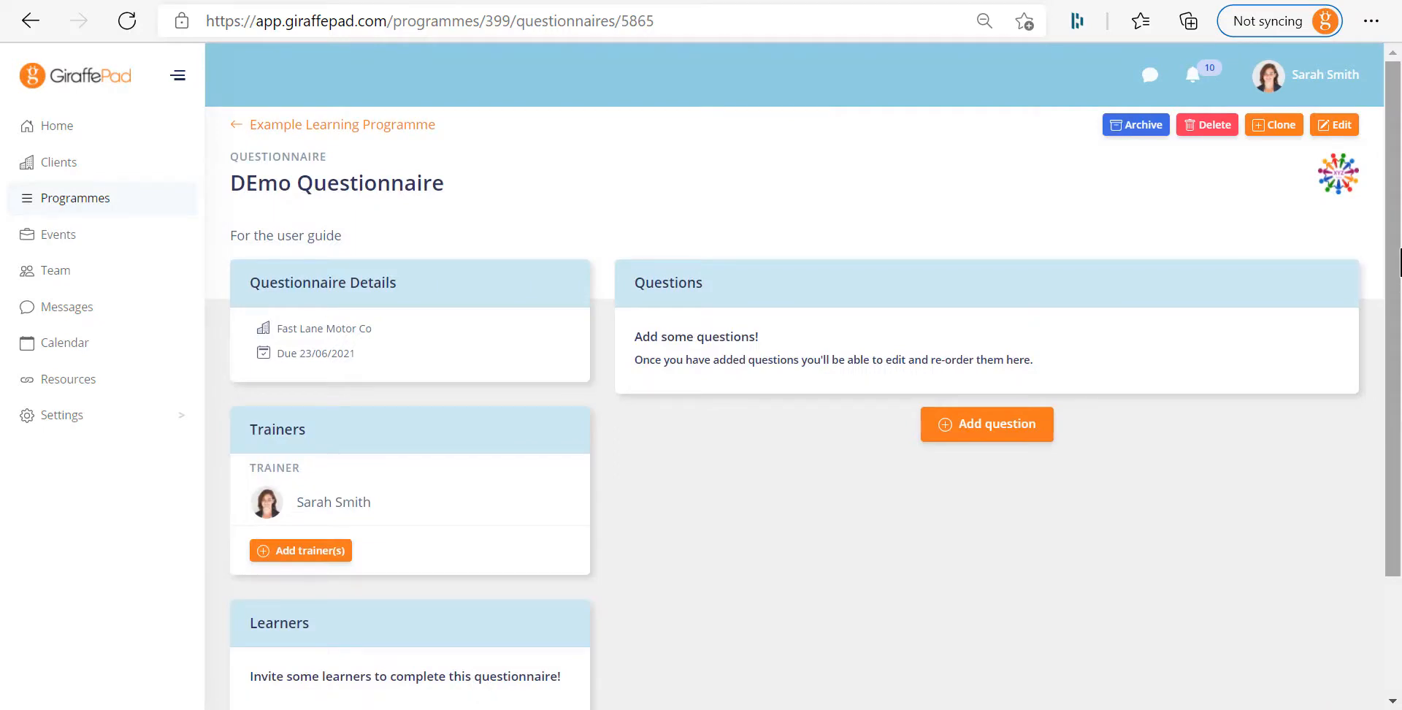
Add a first question reading "Is this a question?" to the questionnaire and set its answer type to Checkboxes
{"action": "left_click_drag", "start_coordinate": [1399, 259], "coordinate": [1400, 367]}
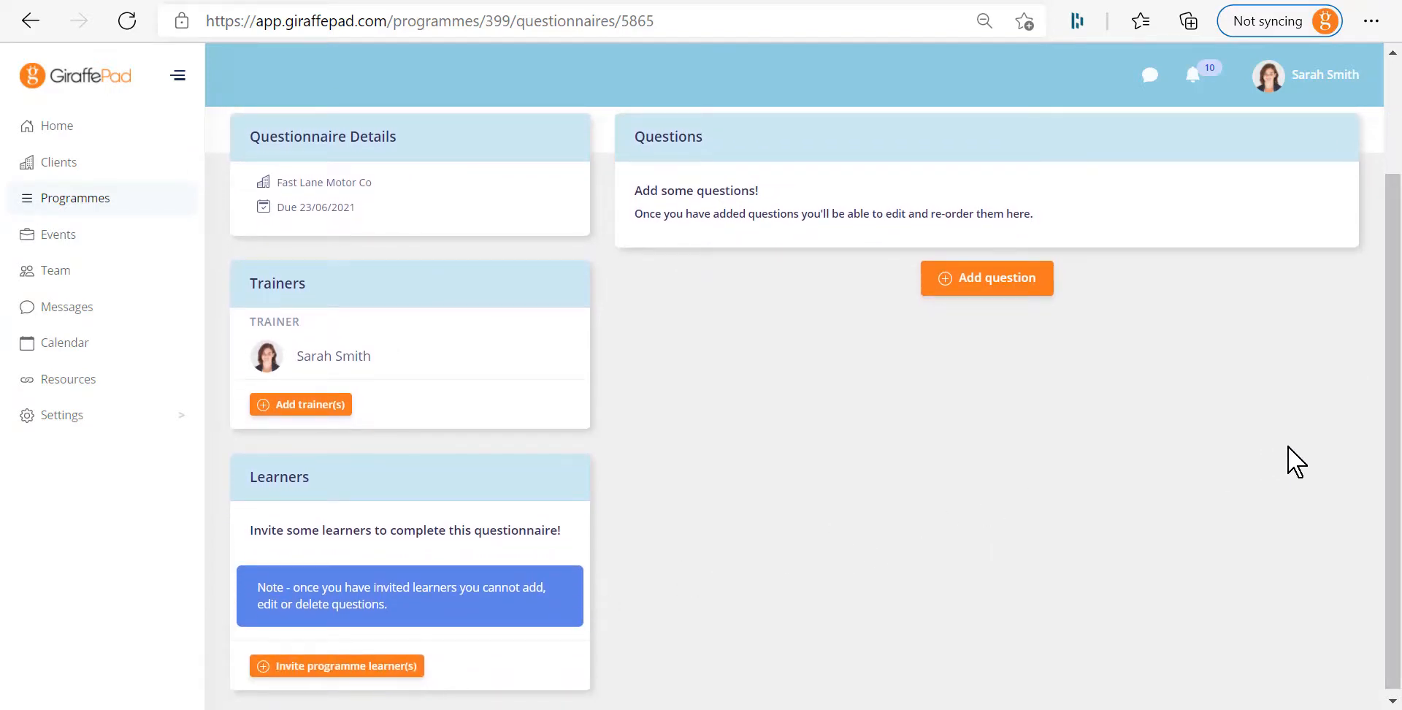
{"action": "left_click_drag", "start_coordinate": [1400, 376], "coordinate": [1399, 249]}
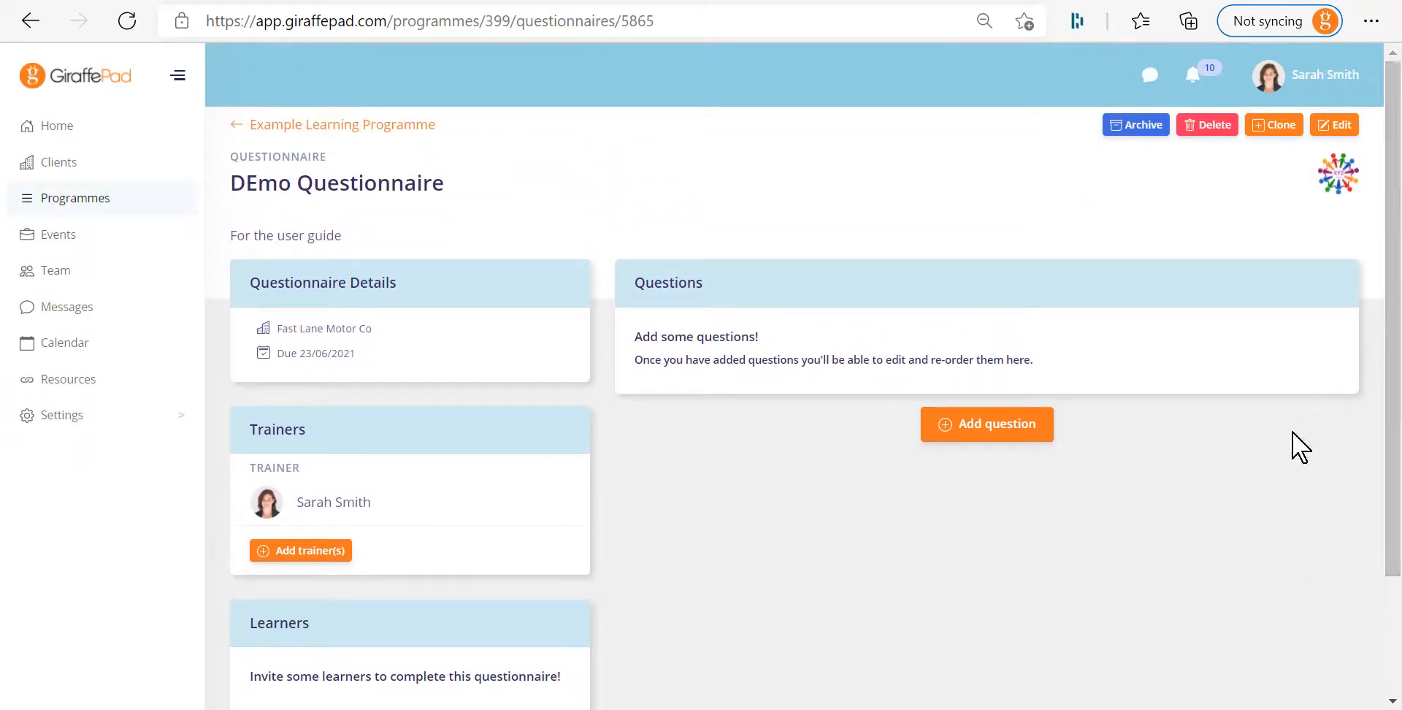
{"action": "left_click", "coordinate": [994, 431]}
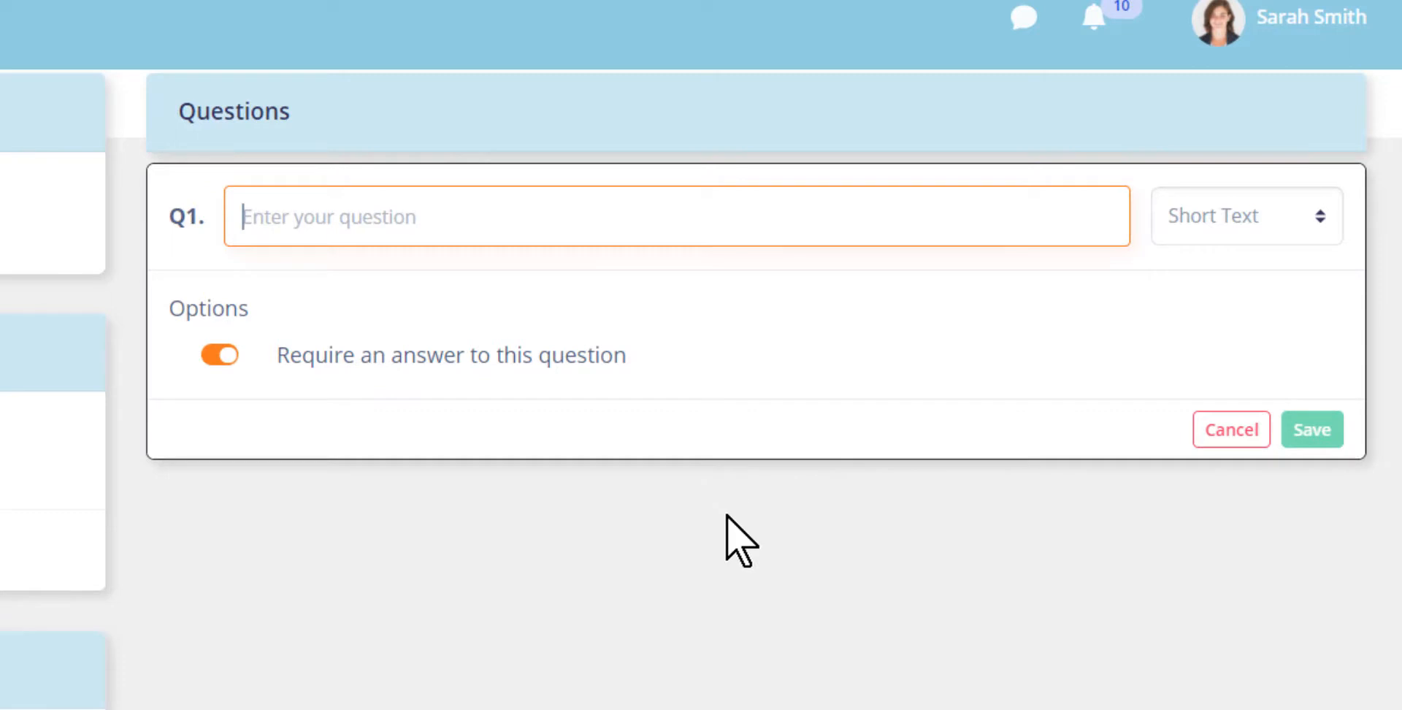
{"action": "type", "text": "Is this a question?"}
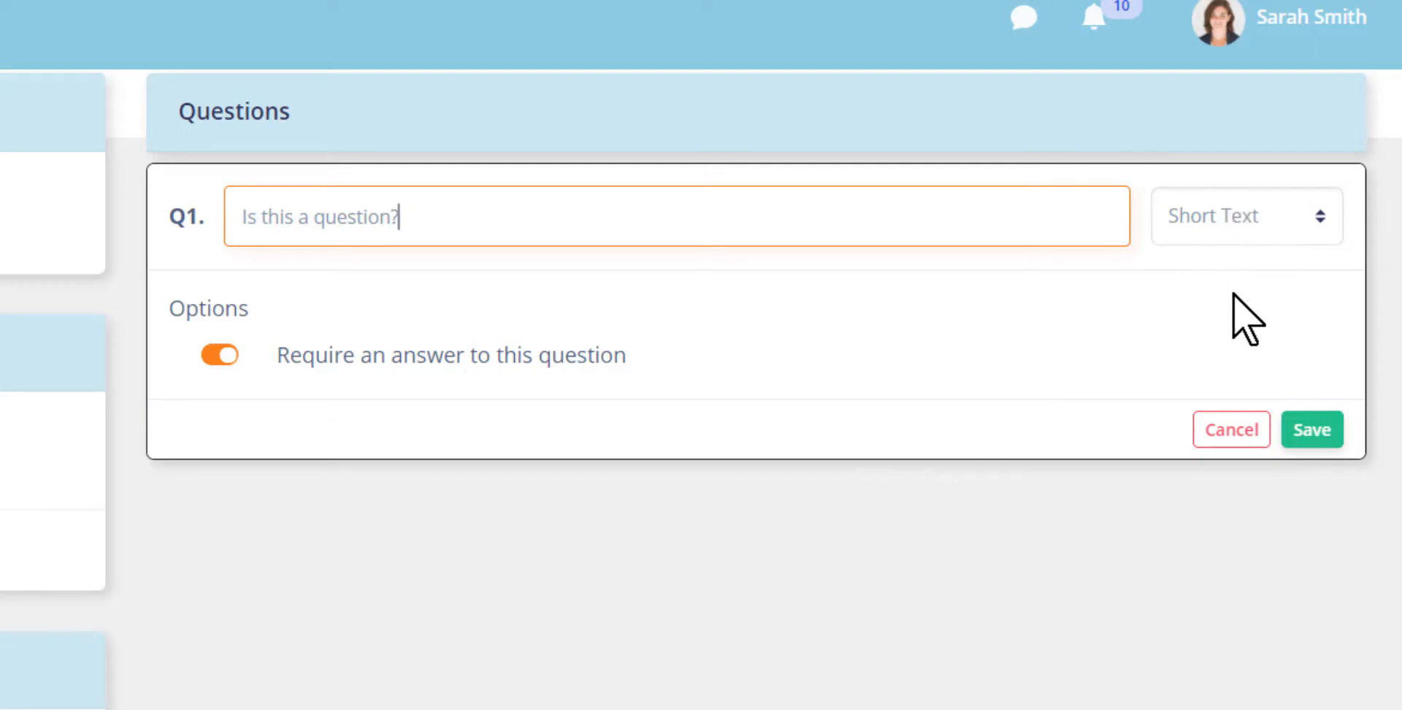
{"action": "left_click", "coordinate": [1258, 219]}
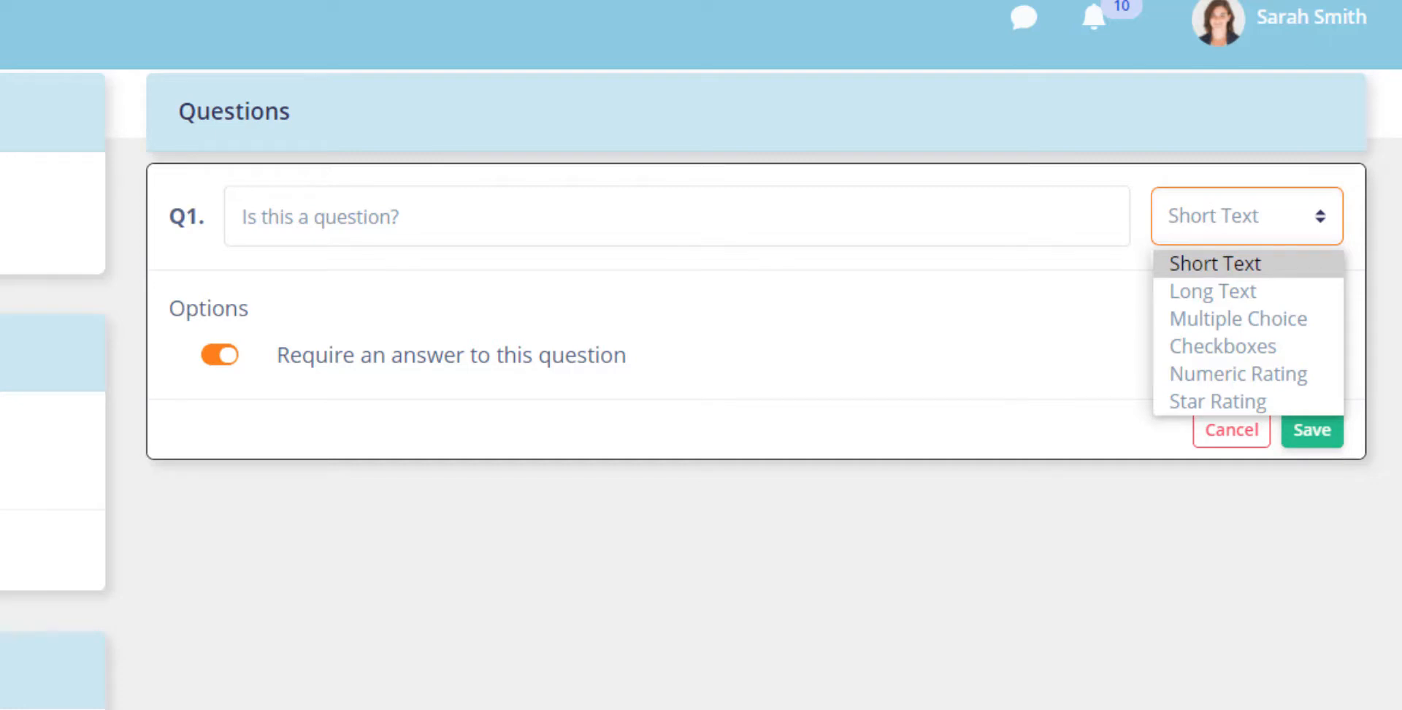
{"action": "left_click", "coordinate": [1258, 352]}
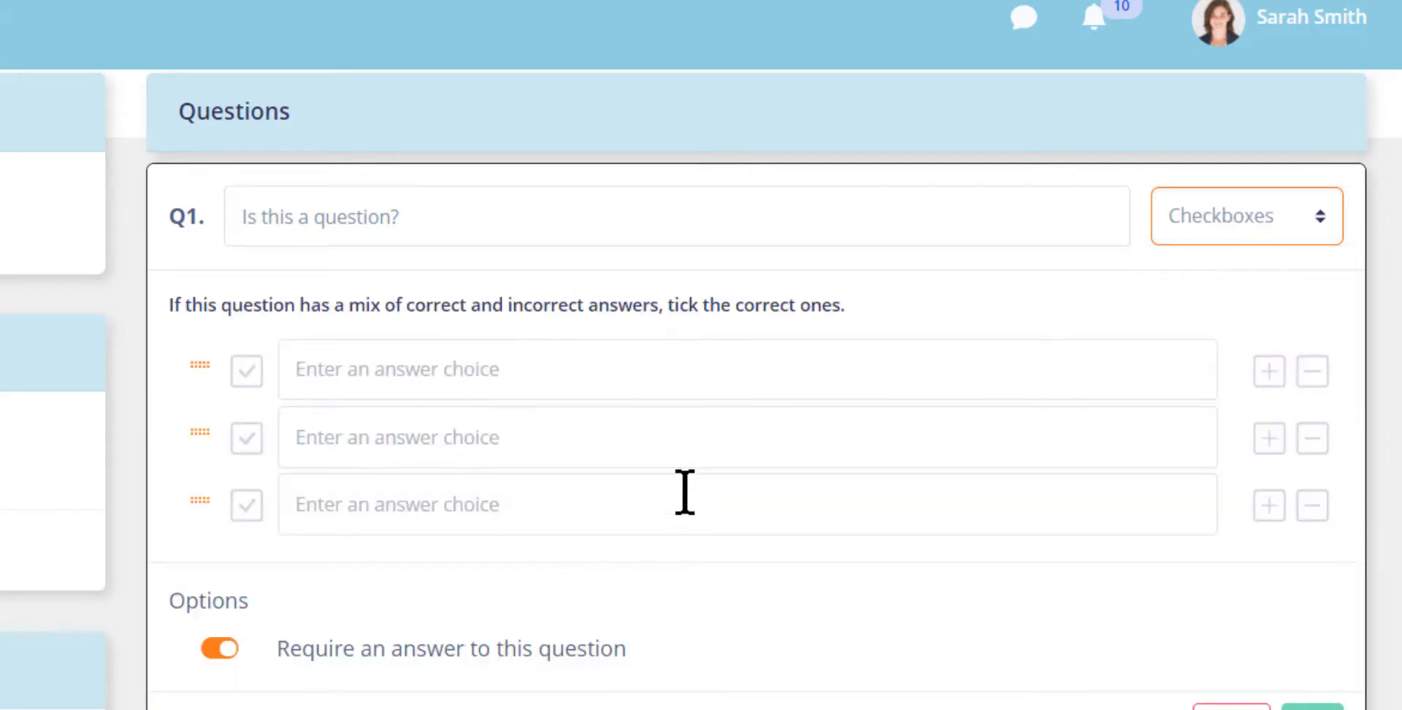
Fill in the answer choices "Yes", "No" and "Maybe", and add a fourth choice reading "Sometimes"
{"action": "left_click", "coordinate": [431, 365]}
{"action": "type", "text": "Yes"}
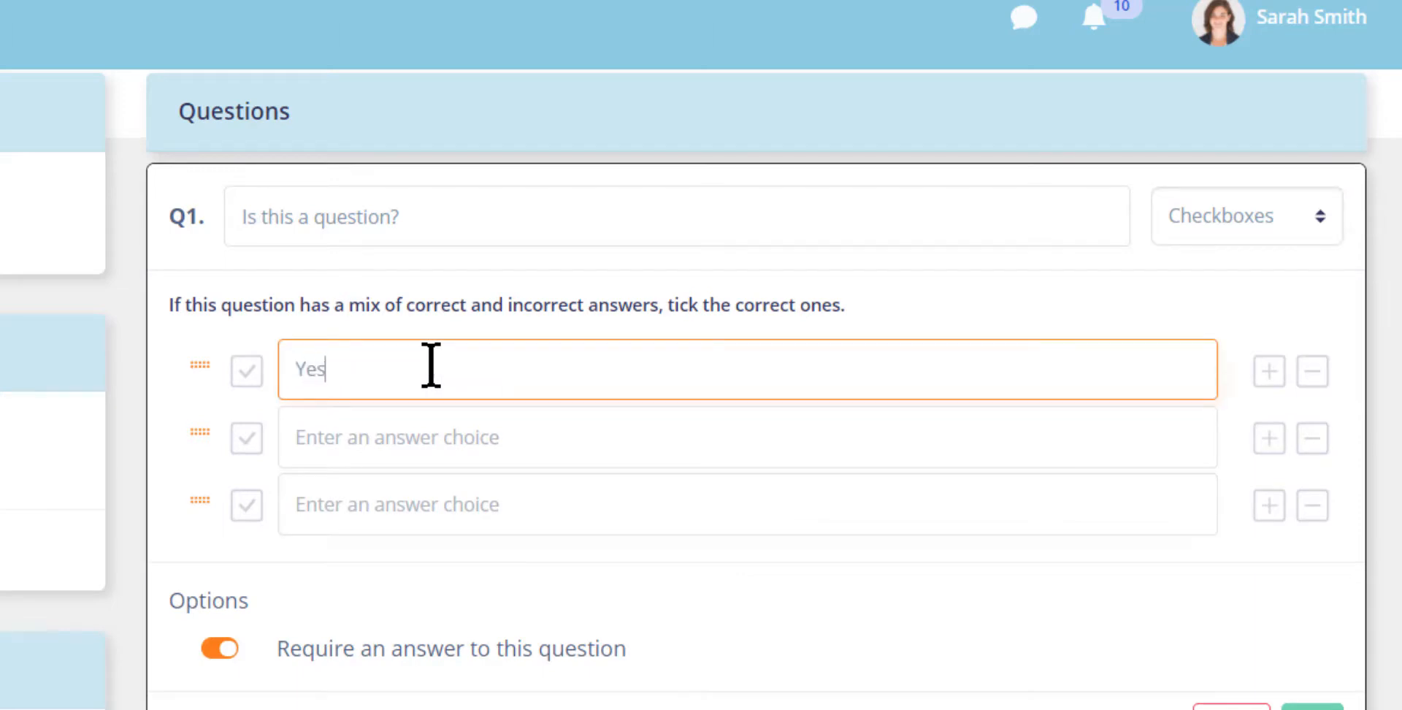
{"action": "left_click", "coordinate": [361, 429]}
{"action": "type", "text": "No"}
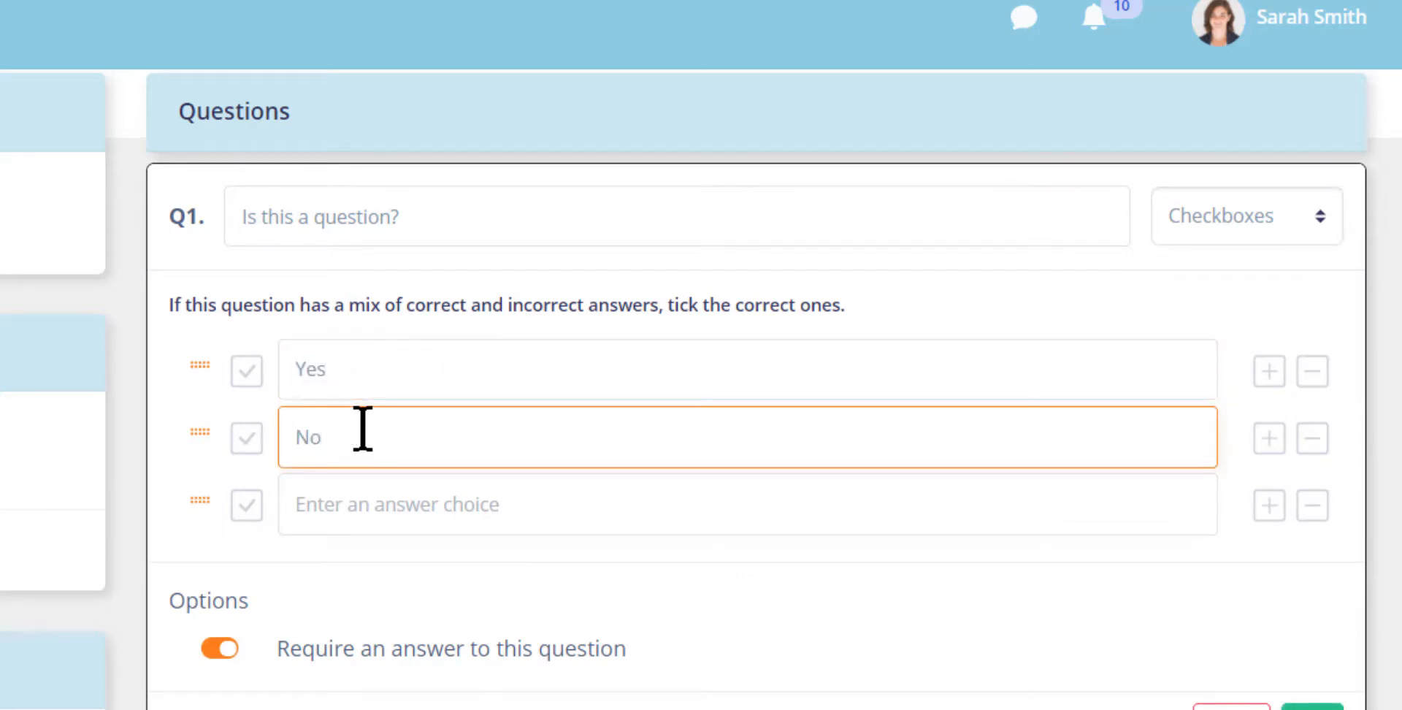
{"action": "left_click", "coordinate": [342, 502]}
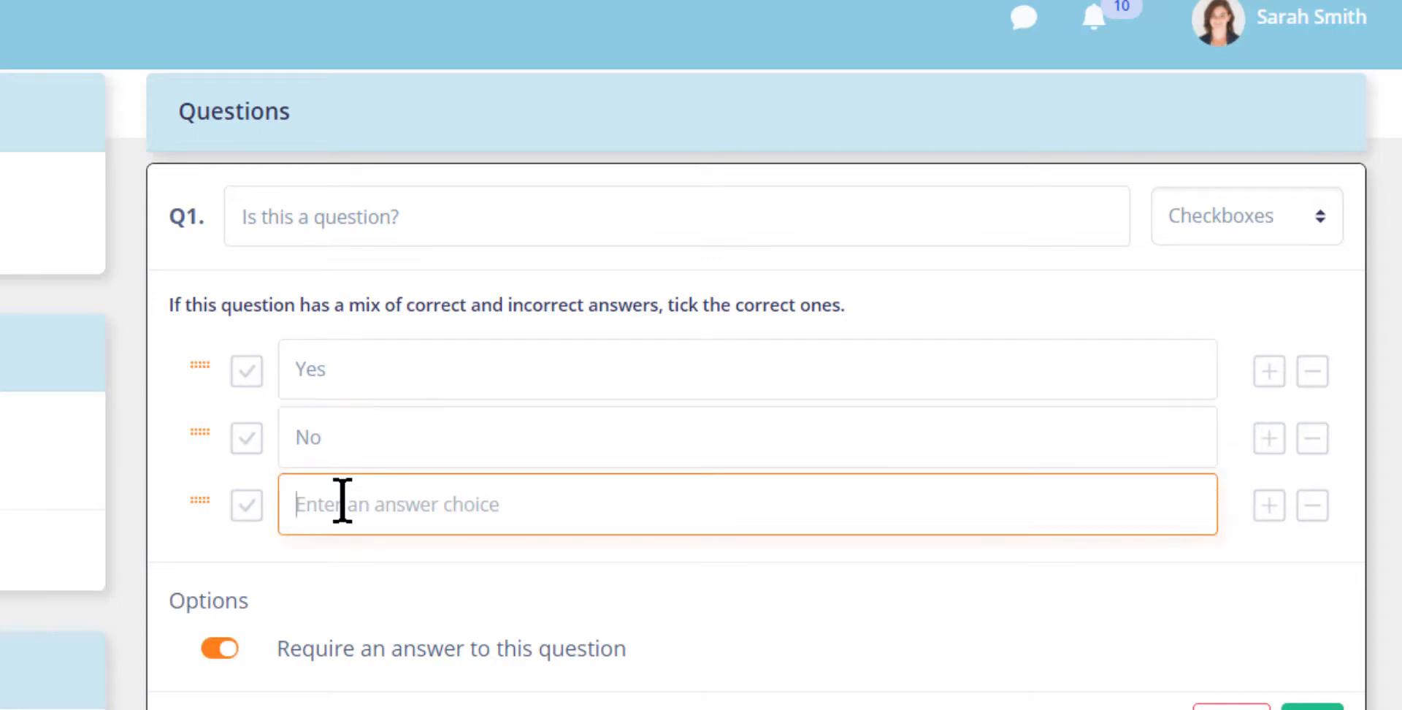
{"action": "type", "text": "Maybe"}
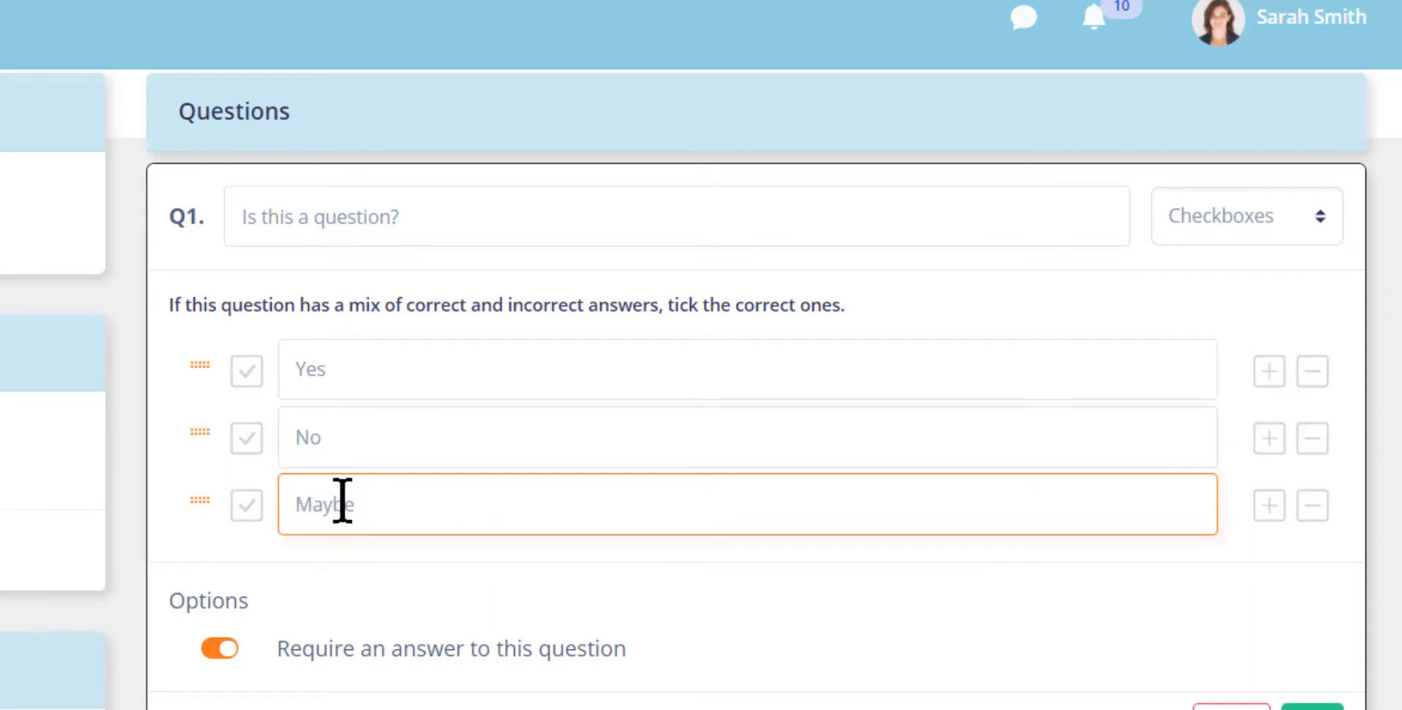
{"action": "left_click", "coordinate": [1268, 507]}
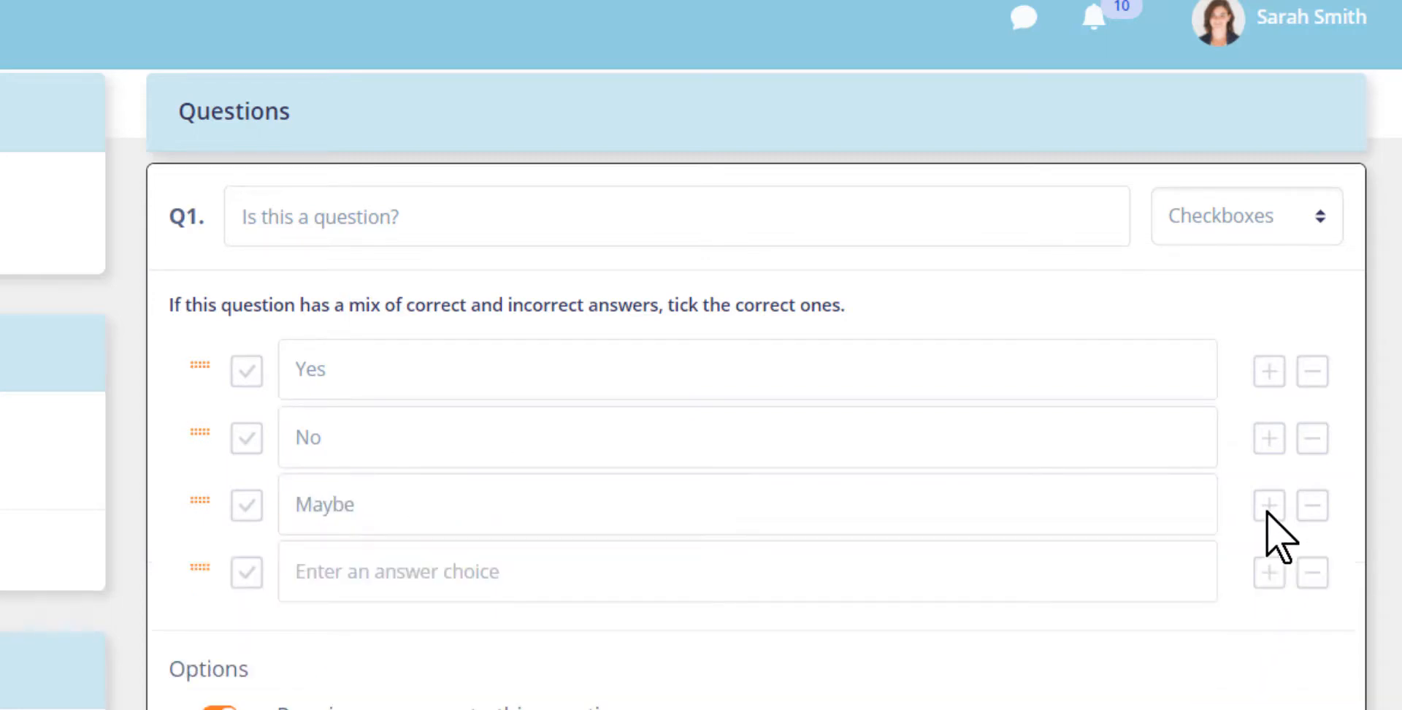
{"action": "left_click", "coordinate": [650, 572]}
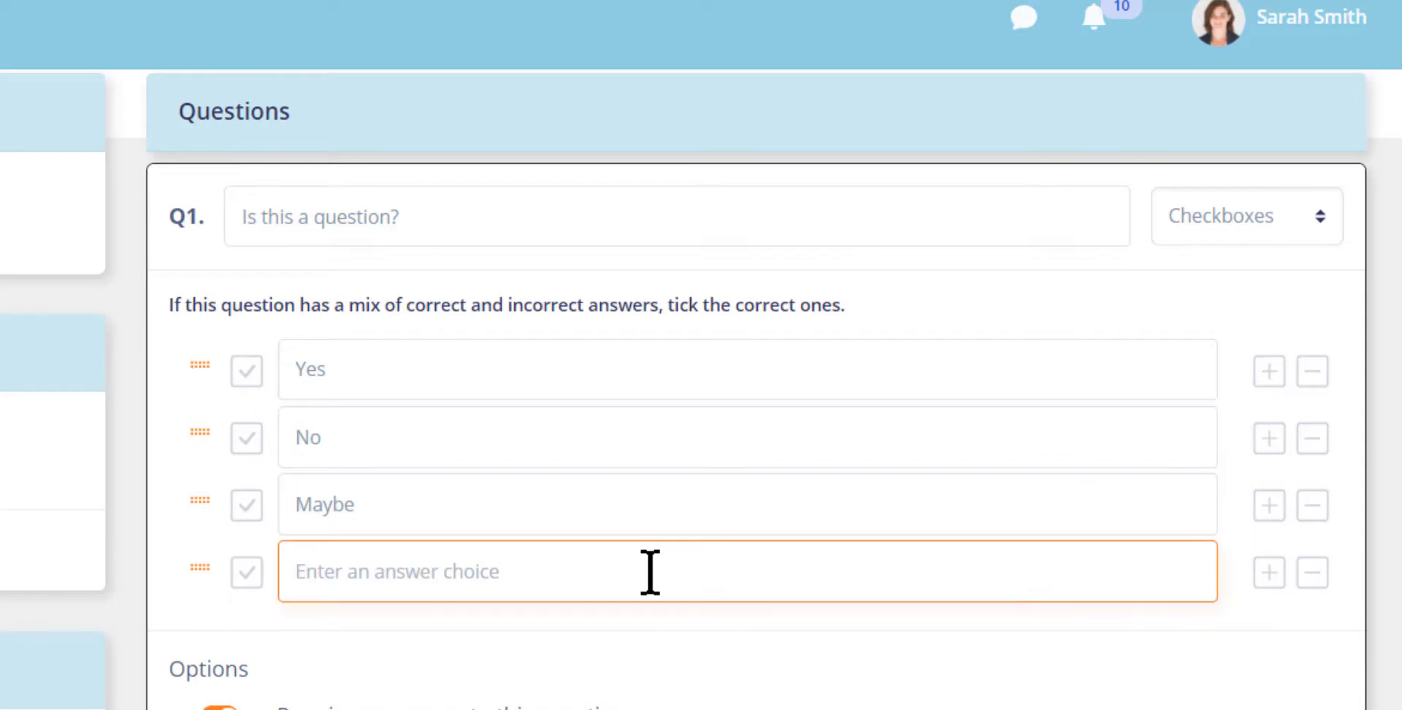
{"action": "type", "text": "Somwetikmes"}
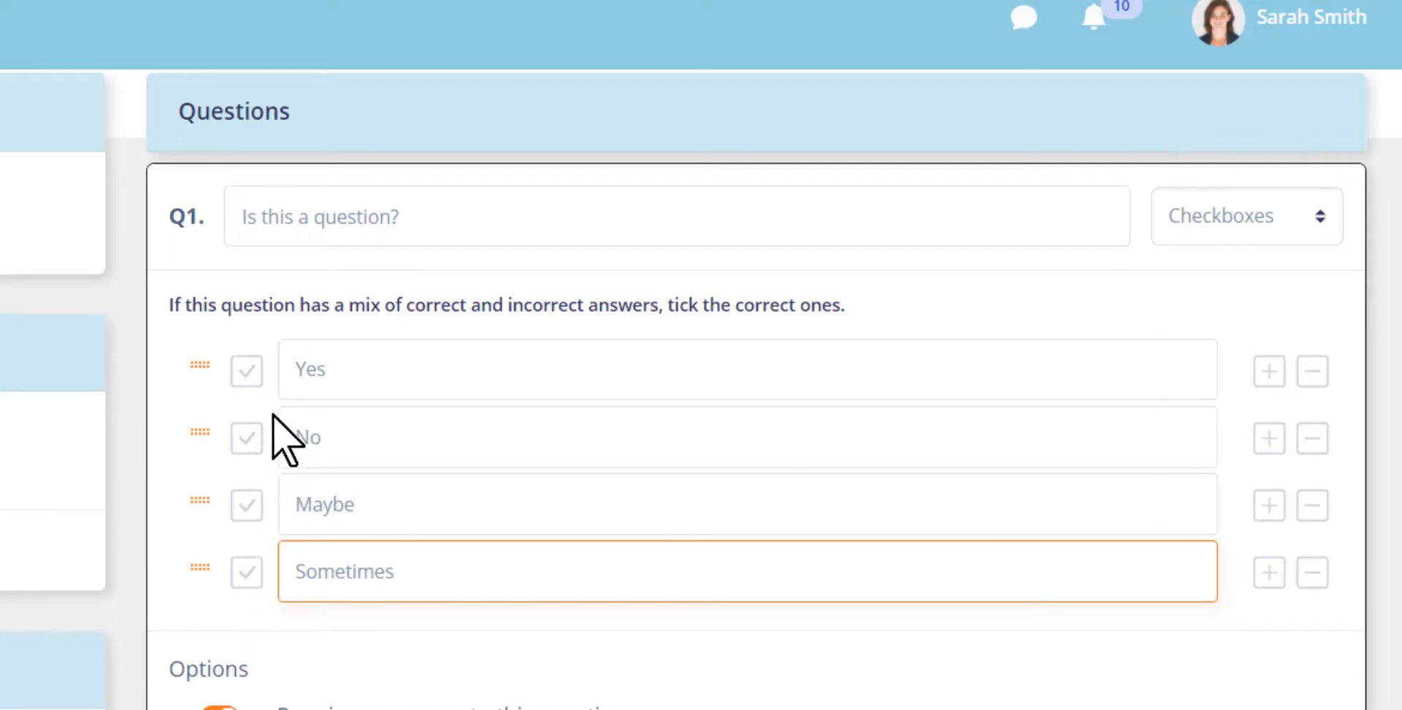
Mark "Yes" as a correct answer, remove that mark again, and save the question
{"action": "left_click", "coordinate": [247, 372]}
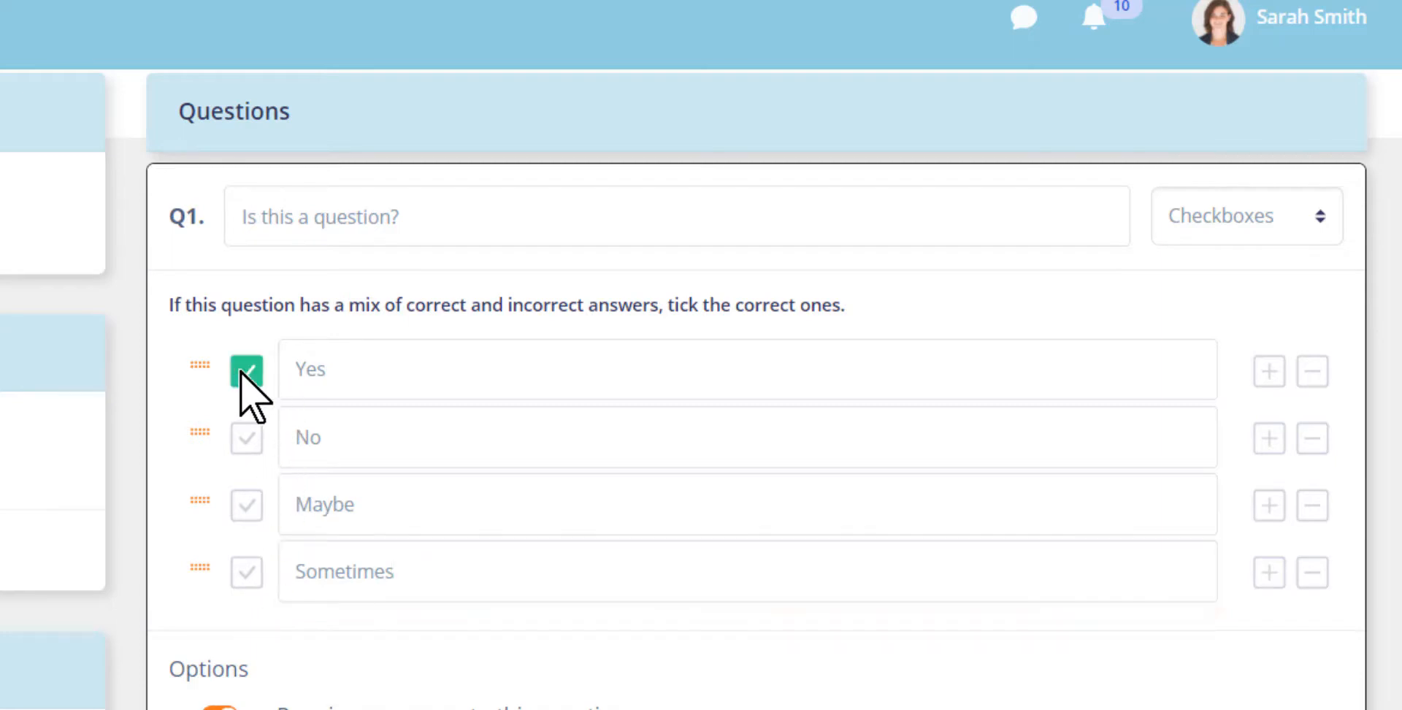
{"action": "left_click", "coordinate": [245, 374]}
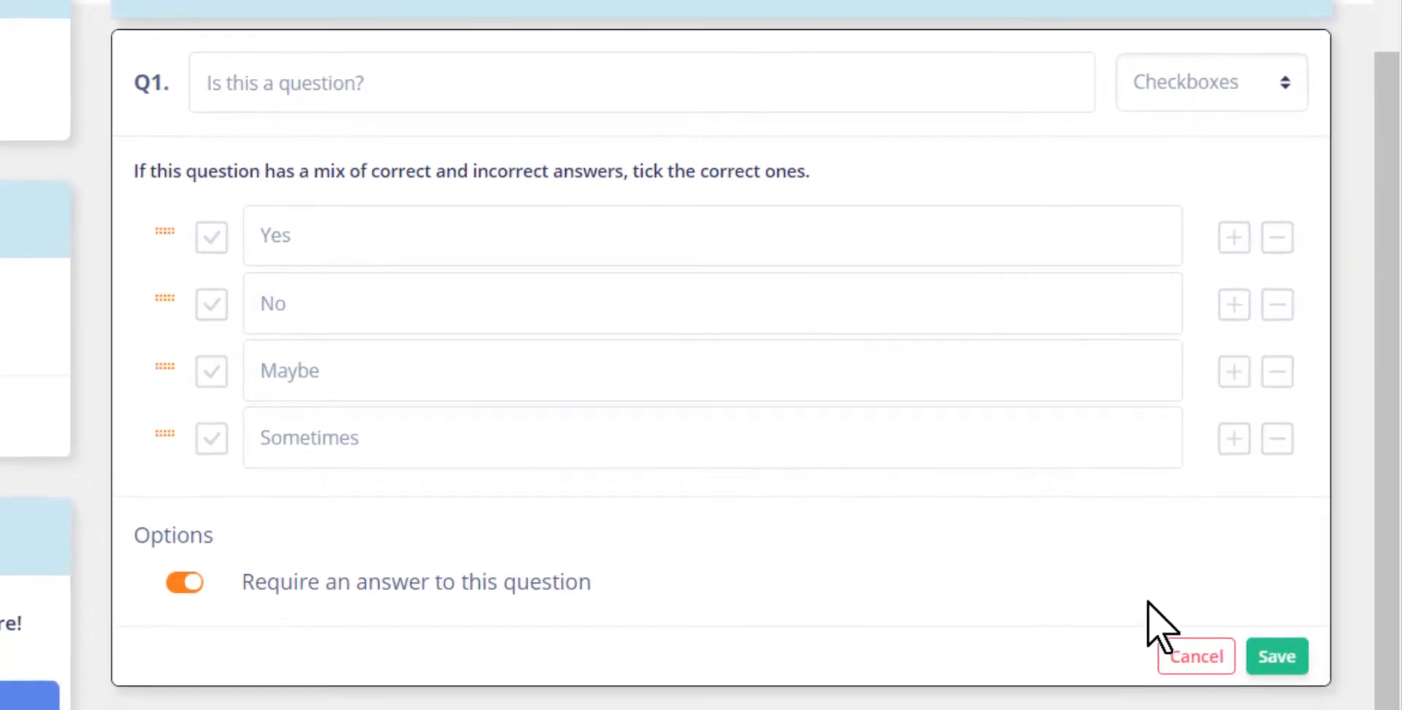
{"action": "left_click", "coordinate": [1277, 656]}
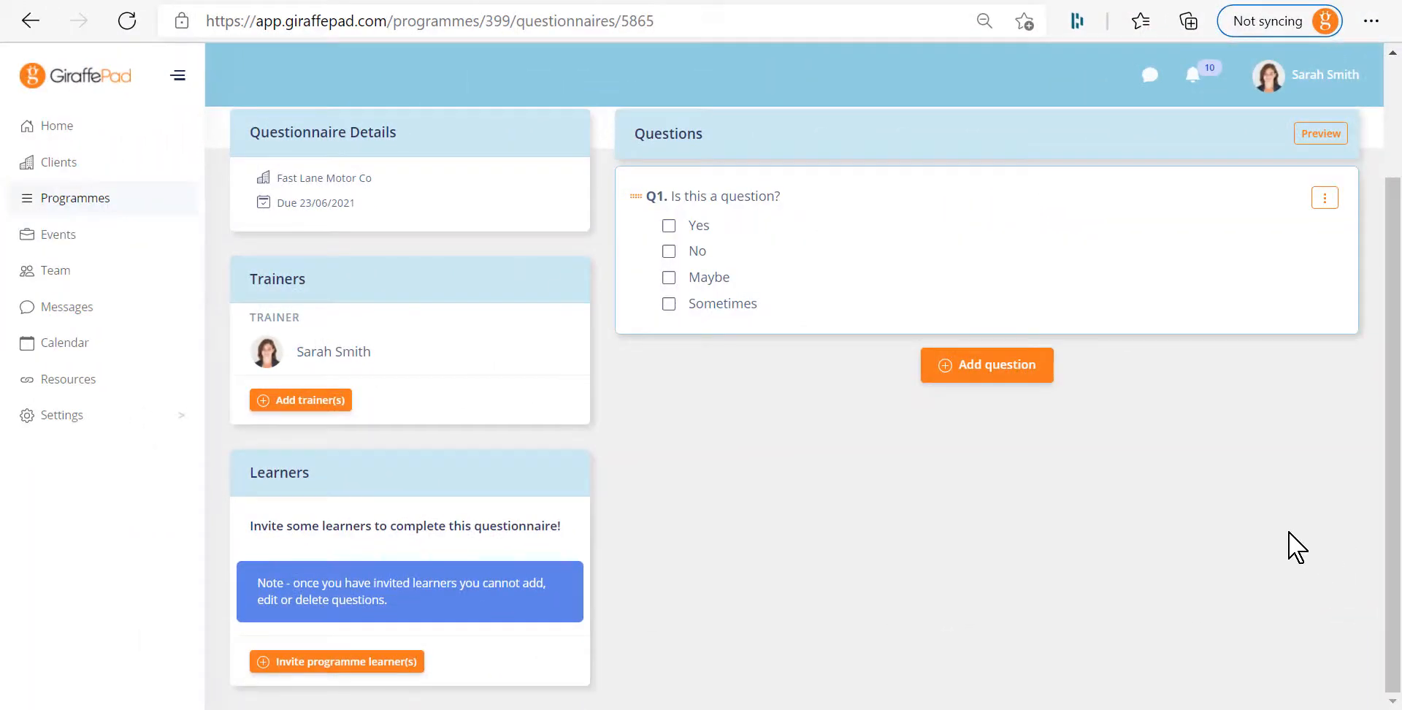
Add a second question reading "How are you finding this?" with Star Rating as its answer type
{"action": "left_click", "coordinate": [1010, 376]}
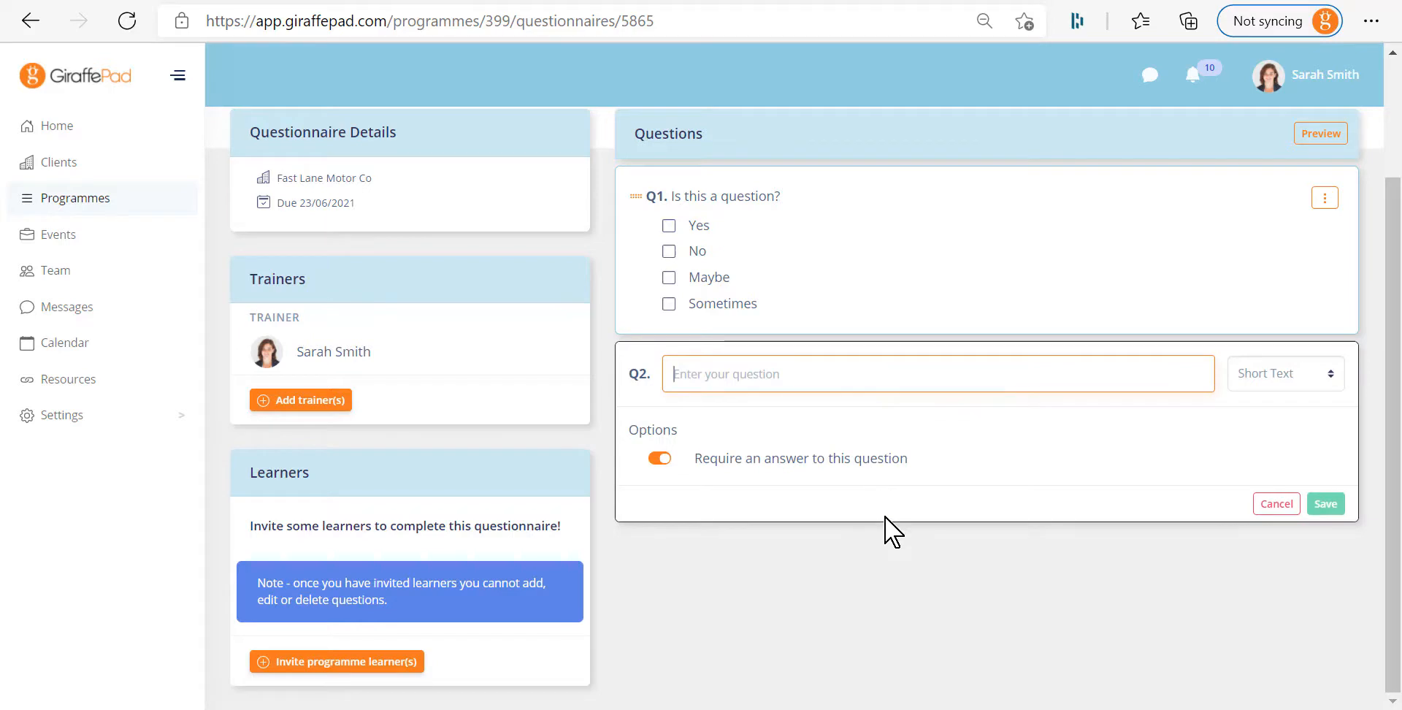
{"action": "type", "text": "How are you finding this?"}
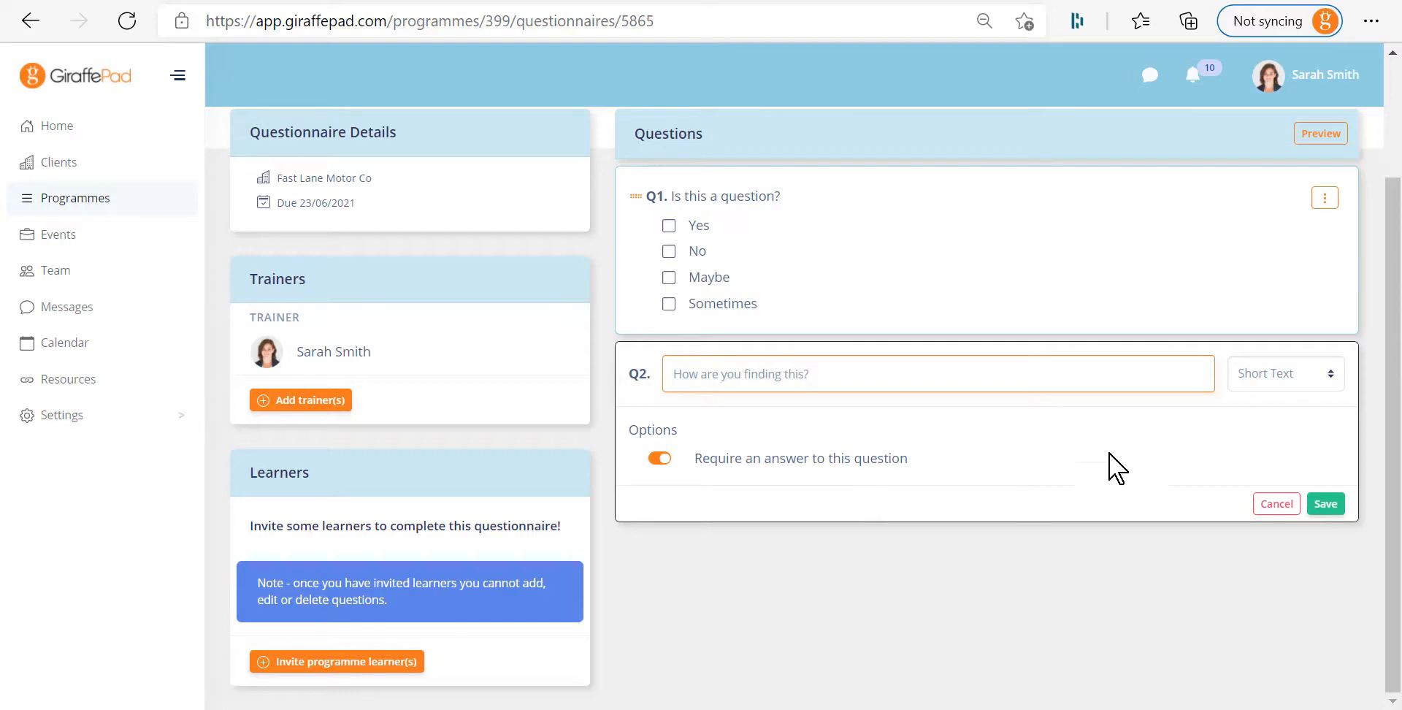
{"action": "left_click", "coordinate": [1269, 376]}
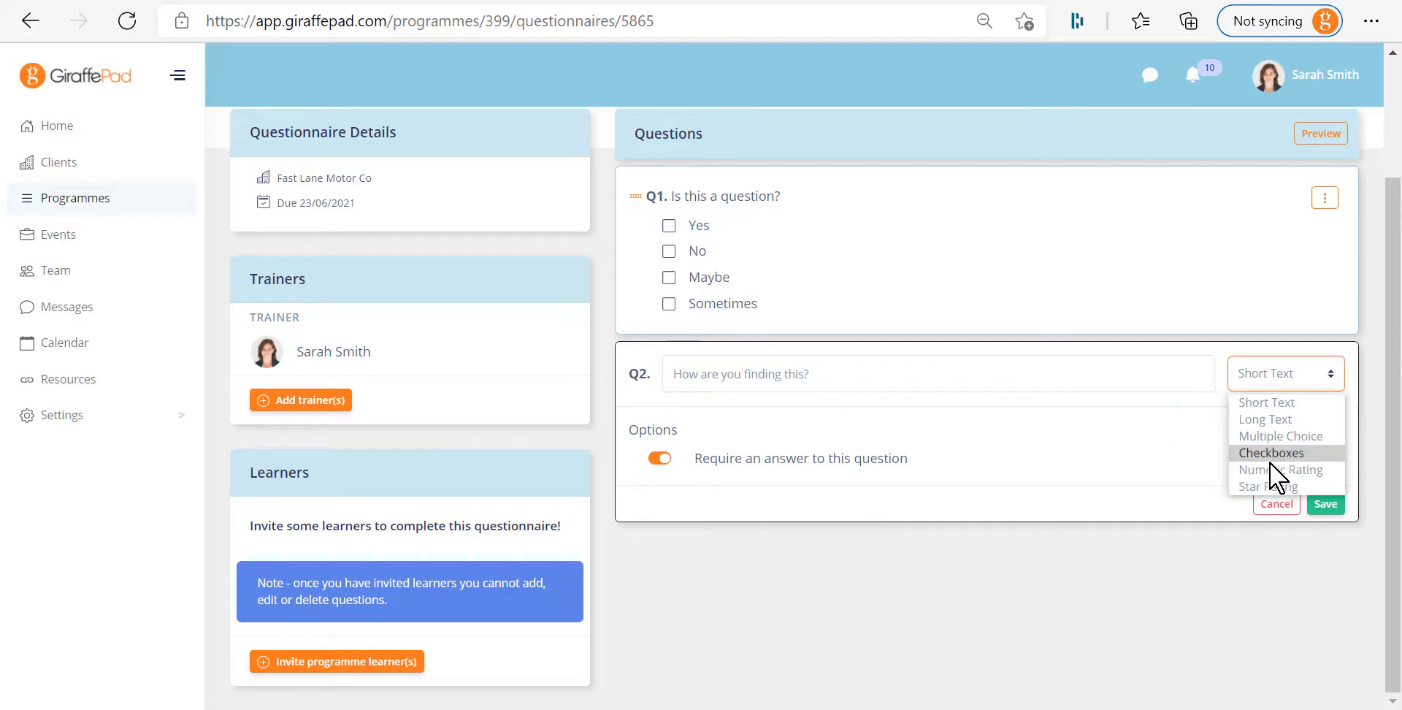
{"action": "left_click", "coordinate": [1278, 486]}
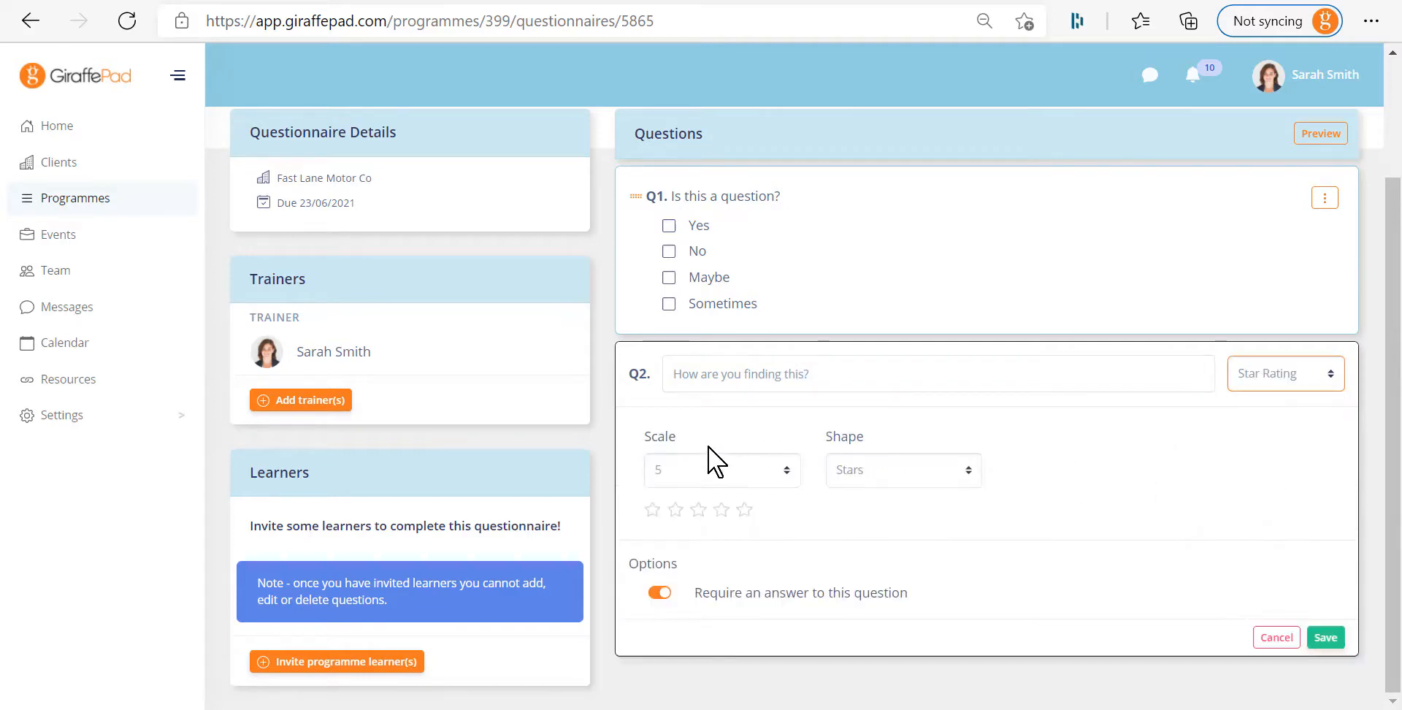
Set the rating scale to 10 and its shape to Smileys, and save the question
{"action": "left_click", "coordinate": [739, 469]}
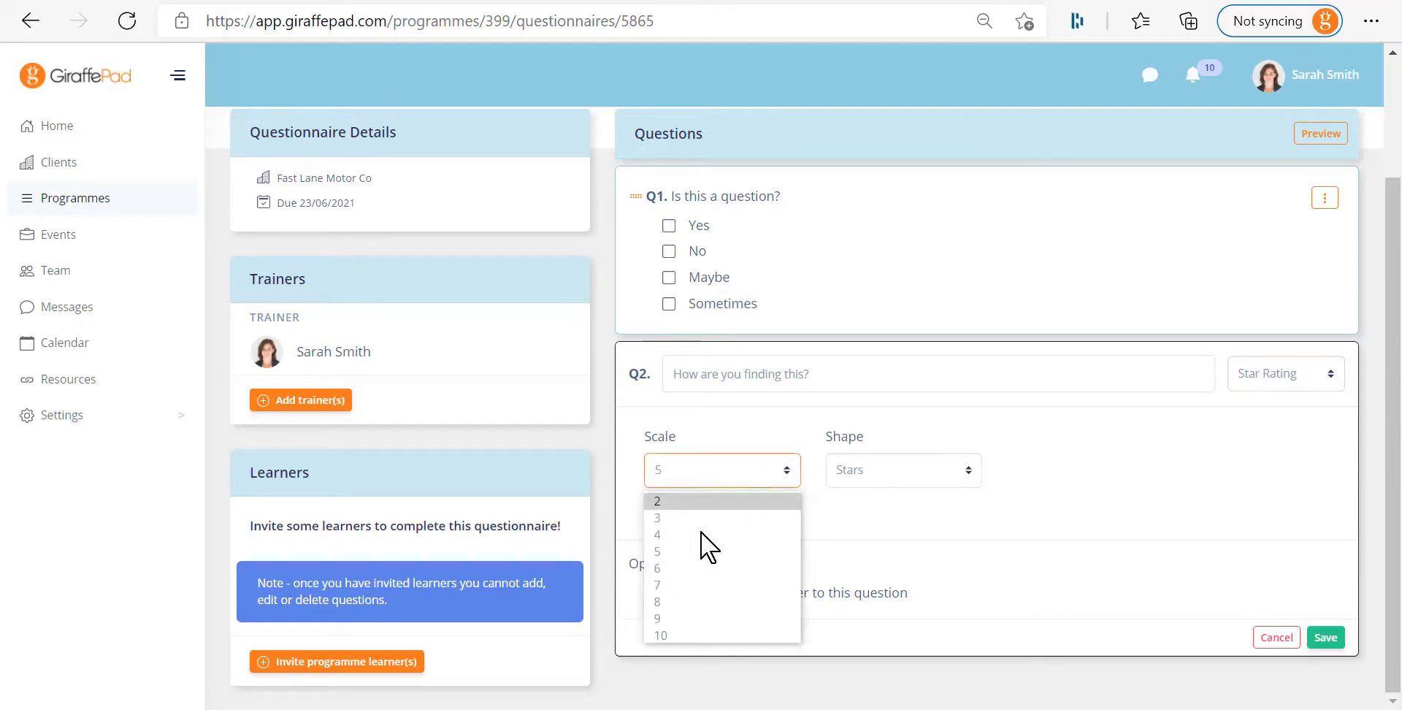
{"action": "left_click", "coordinate": [712, 637]}
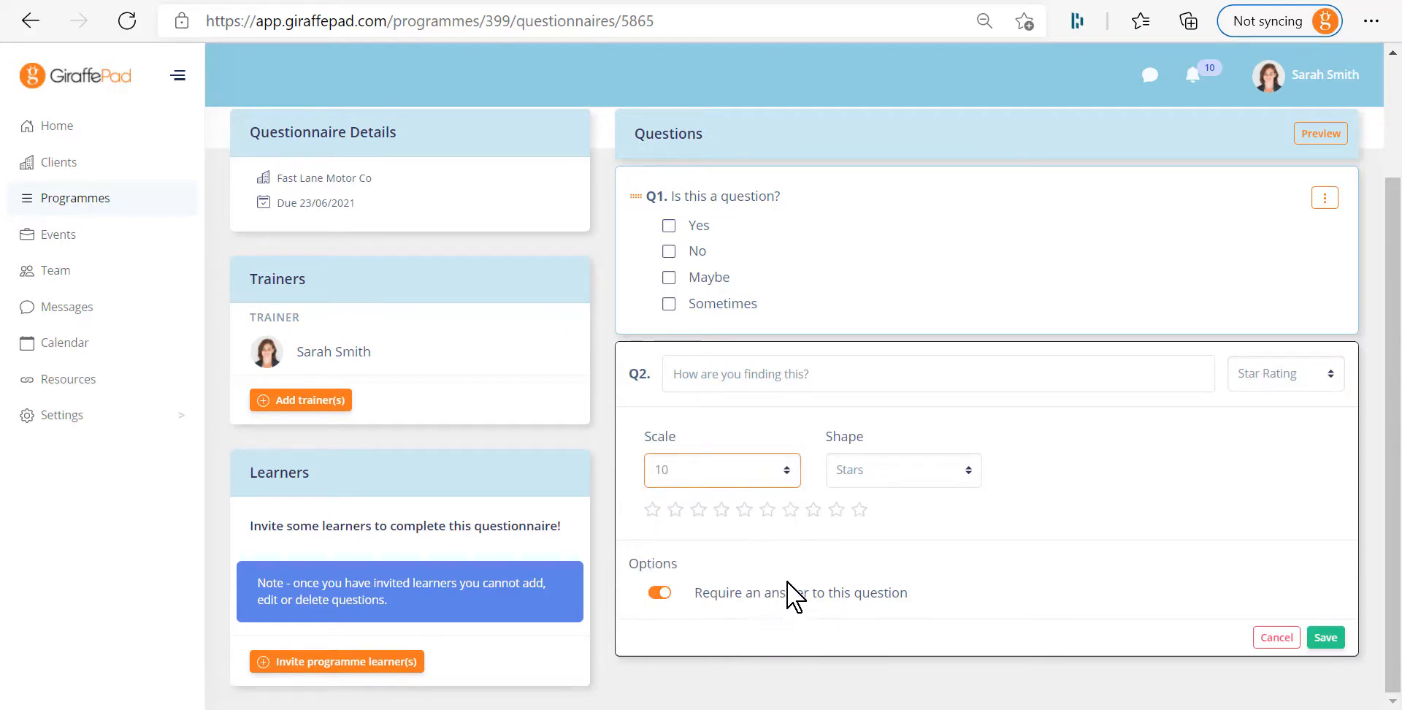
{"action": "left_click", "coordinate": [906, 476]}
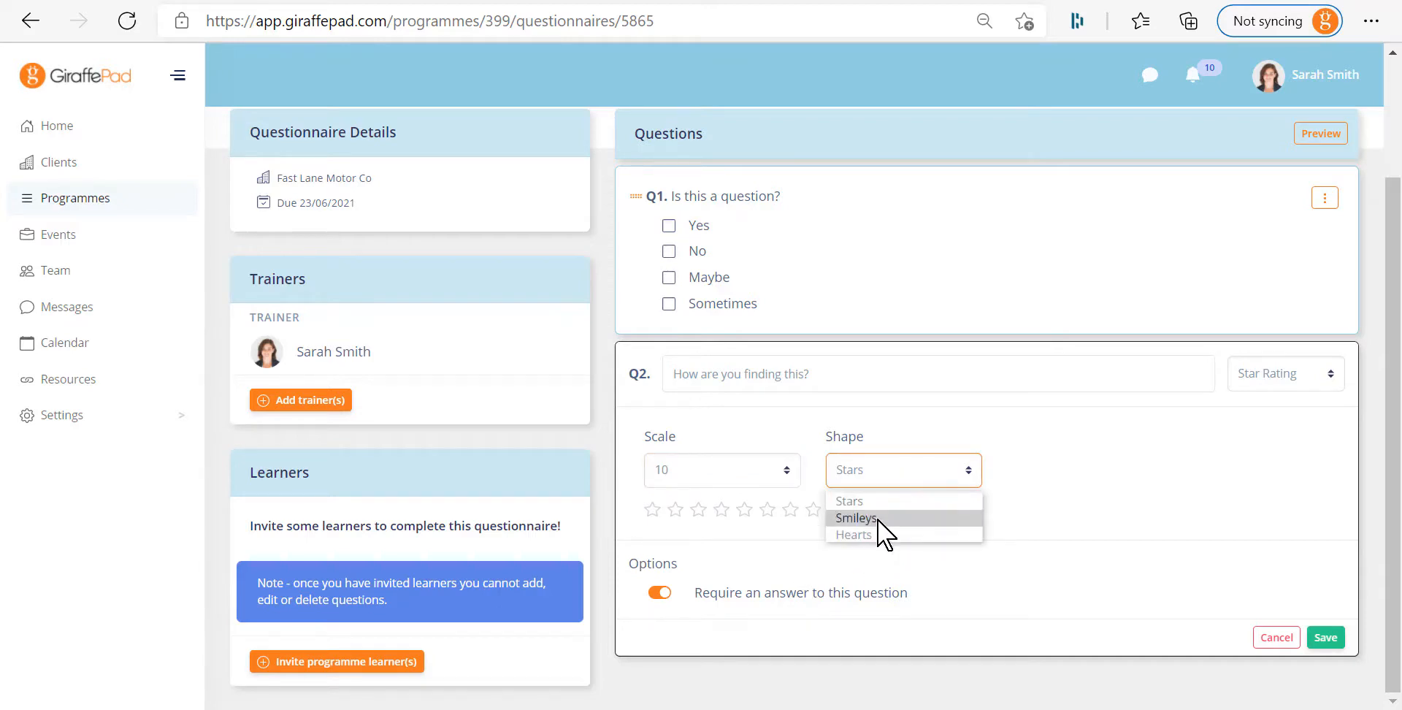
{"action": "left_click", "coordinate": [856, 518]}
{"action": "left_click", "coordinate": [1334, 640]}
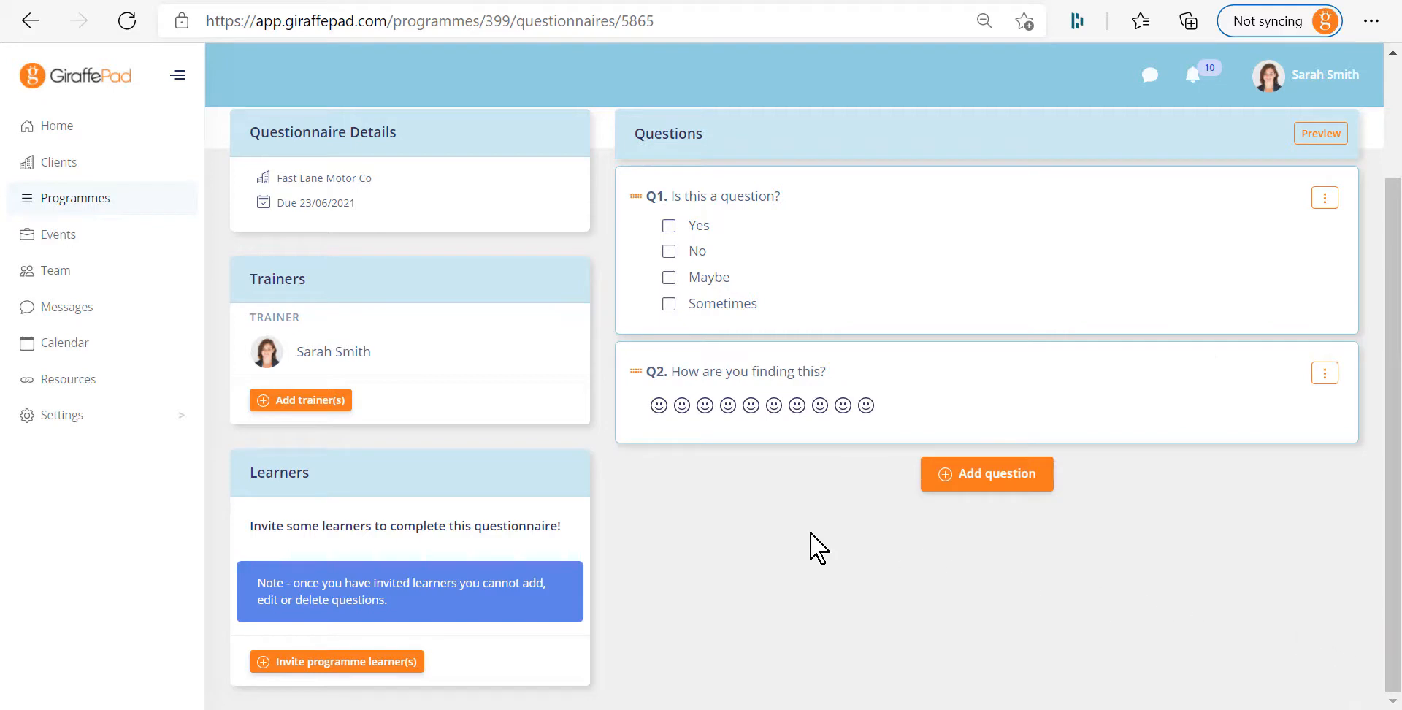
Move "How are you finding this?" above "Is this a question?" and look at the actions available for the checkbox question
{"action": "left_click_drag", "start_coordinate": [636, 372], "coordinate": [638, 195]}
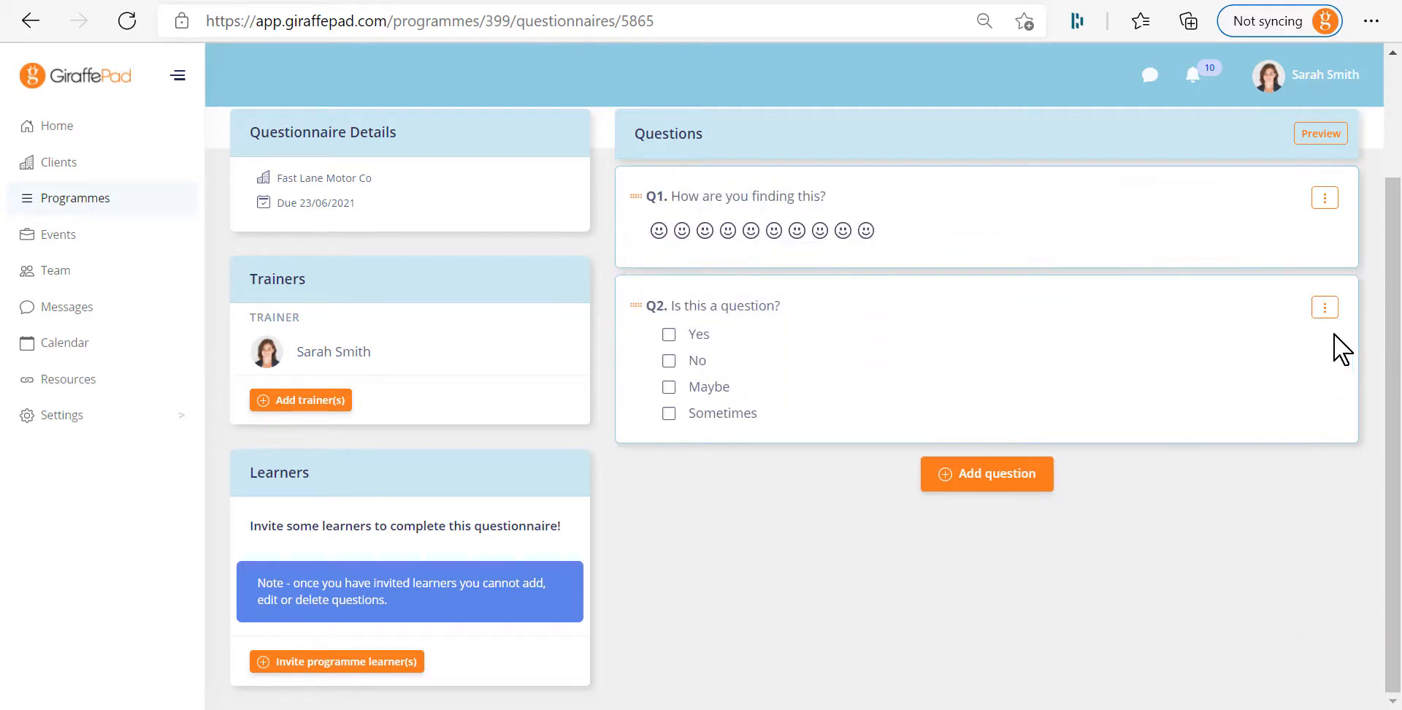
{"action": "left_click", "coordinate": [1325, 309]}
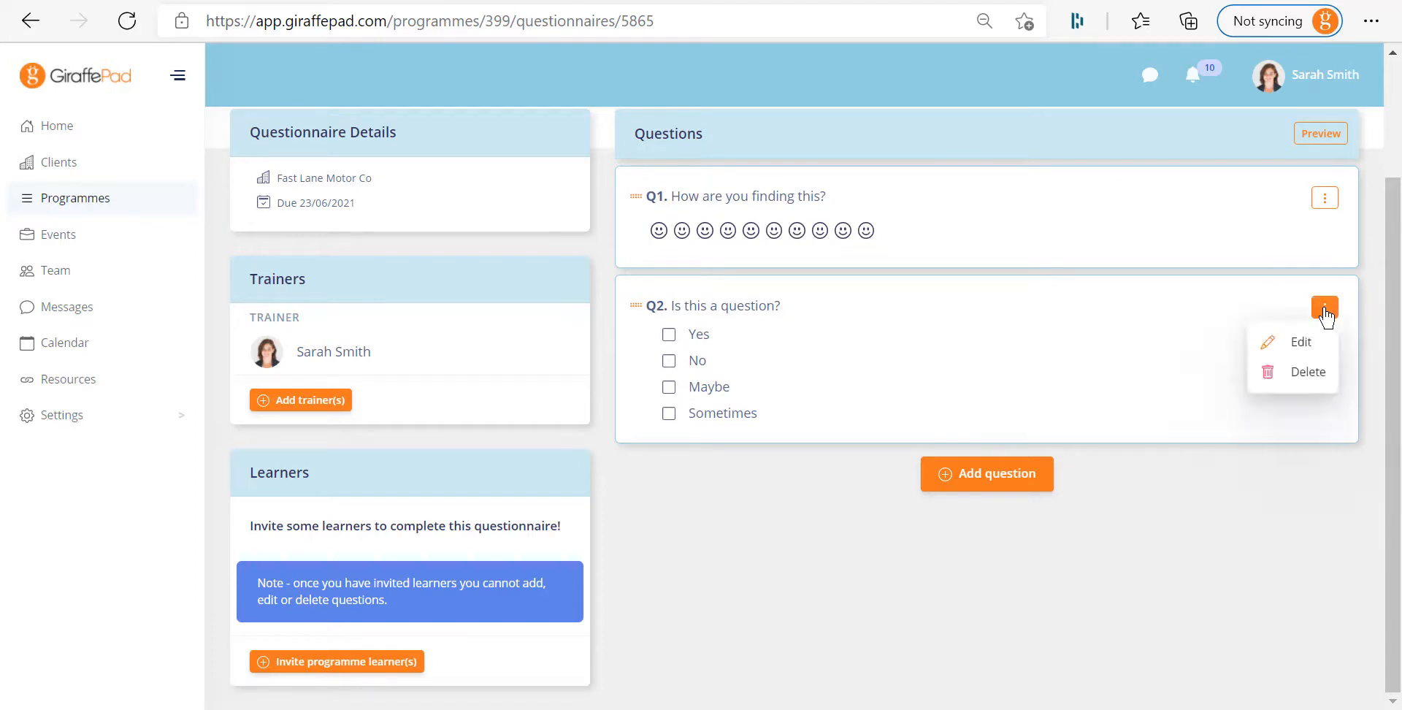
{"action": "left_click", "coordinate": [1167, 419]}
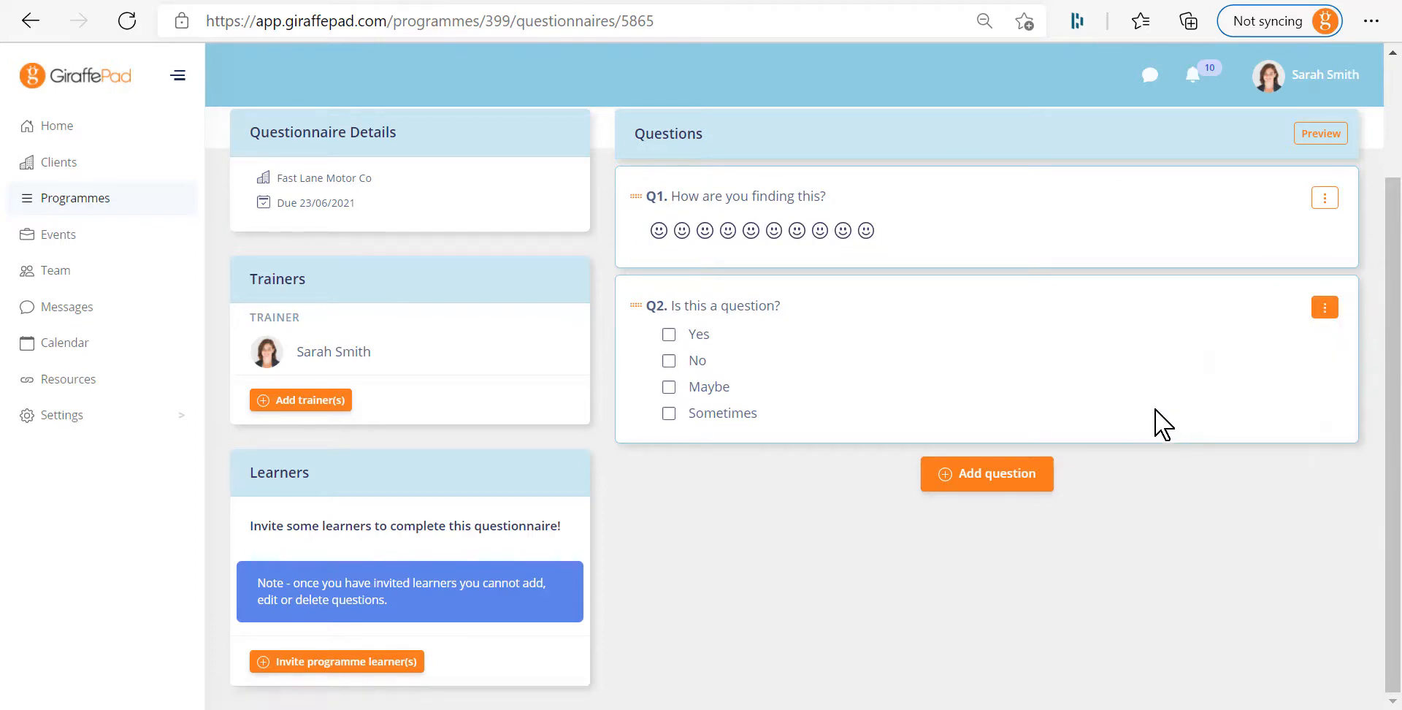
Add a third question reading "How would you describe yourself?" with the Long Text answer type, and save it
{"action": "left_click", "coordinate": [978, 482]}
{"action": "left_click", "coordinate": [1264, 486]}
{"action": "left_click", "coordinate": [1271, 529]}
{"action": "left_click", "coordinate": [865, 482]}
{"action": "type", "text": "How would you describe yourself?"}
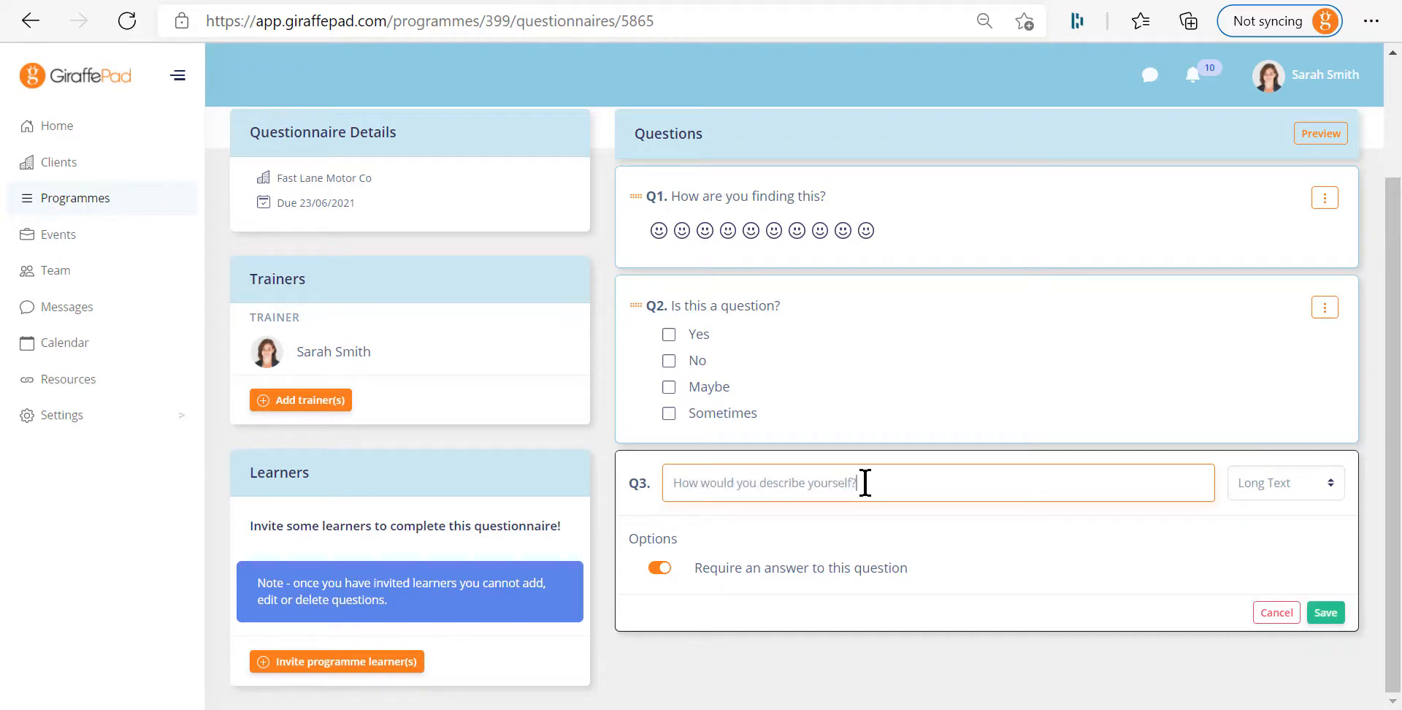
{"action": "left_click", "coordinate": [1278, 483]}
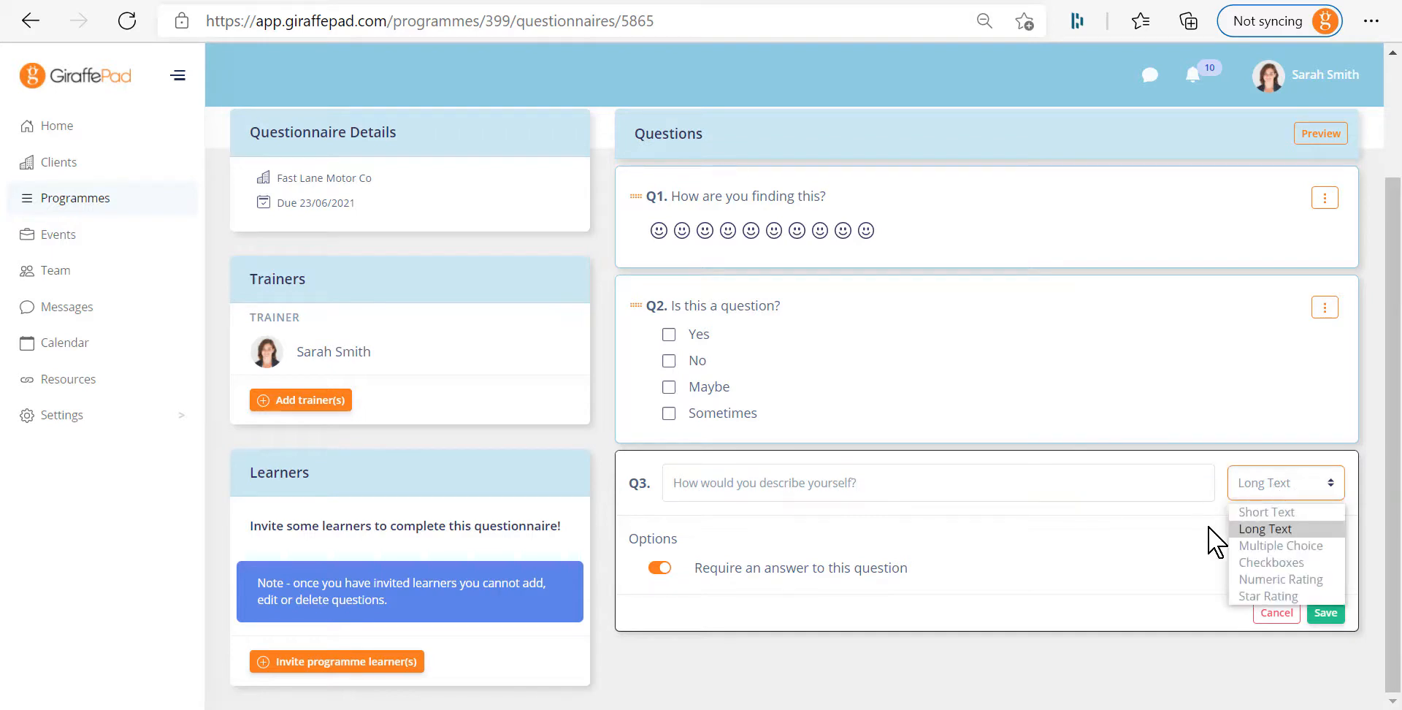
{"action": "left_click", "coordinate": [1251, 530]}
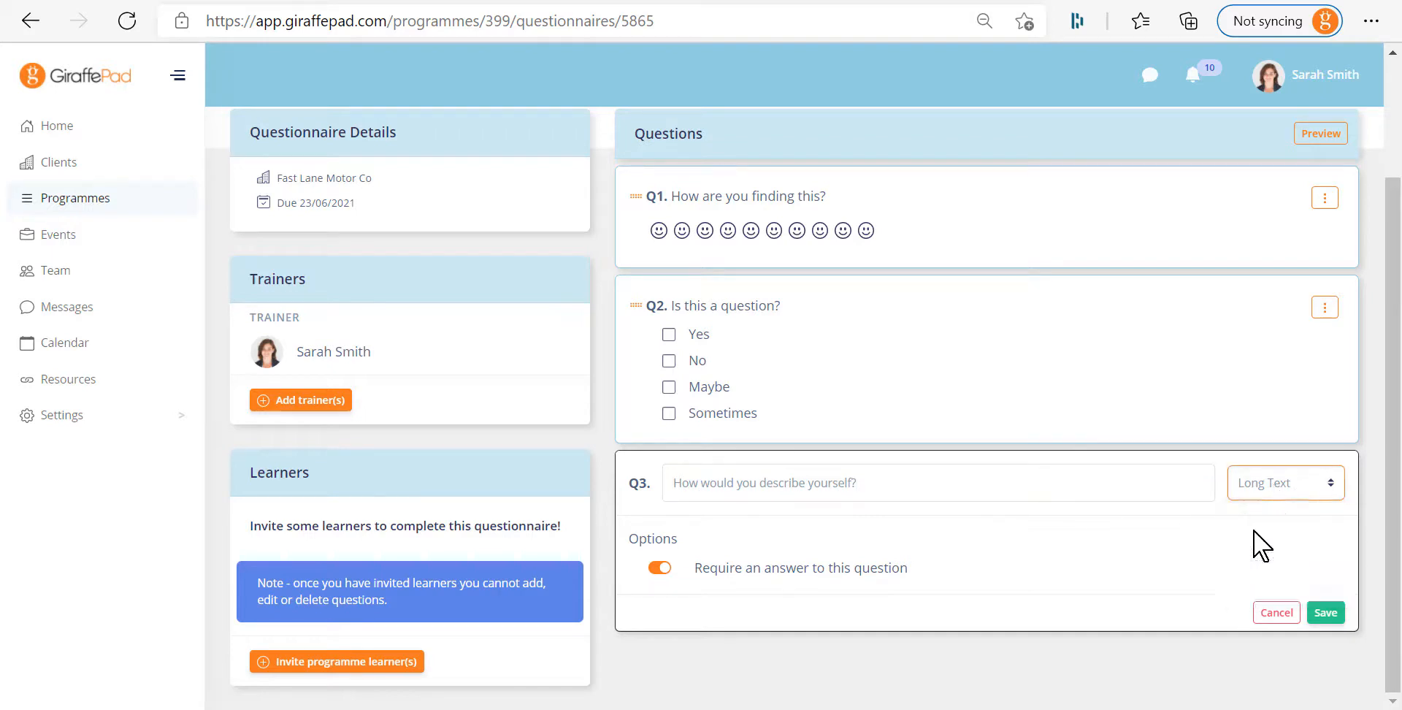
{"action": "left_click", "coordinate": [1325, 612]}
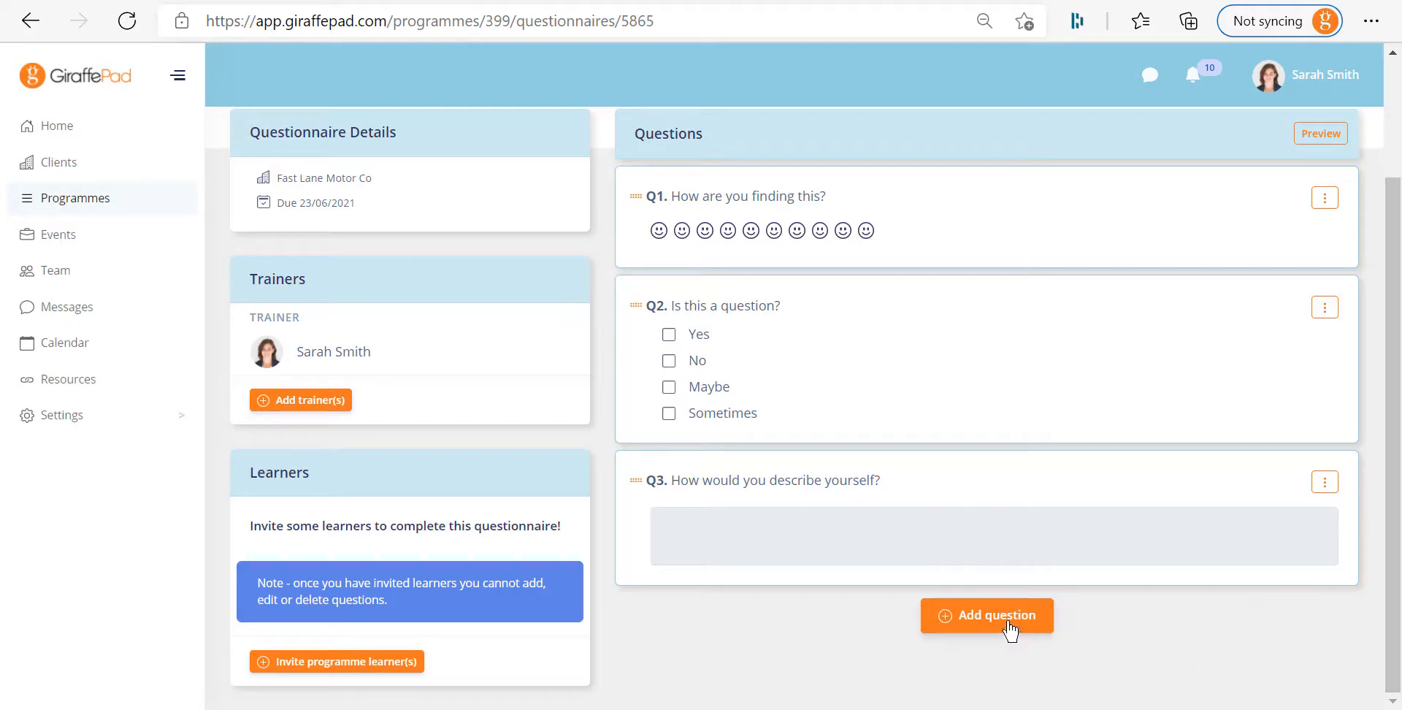
Start the preview of DEmo Questionnaire and answer "How are you finding this?" with a rating of 10 out of 10
{"action": "scroll", "coordinate": [1391, 438], "scroll_direction": "up", "scroll_amount": 1}
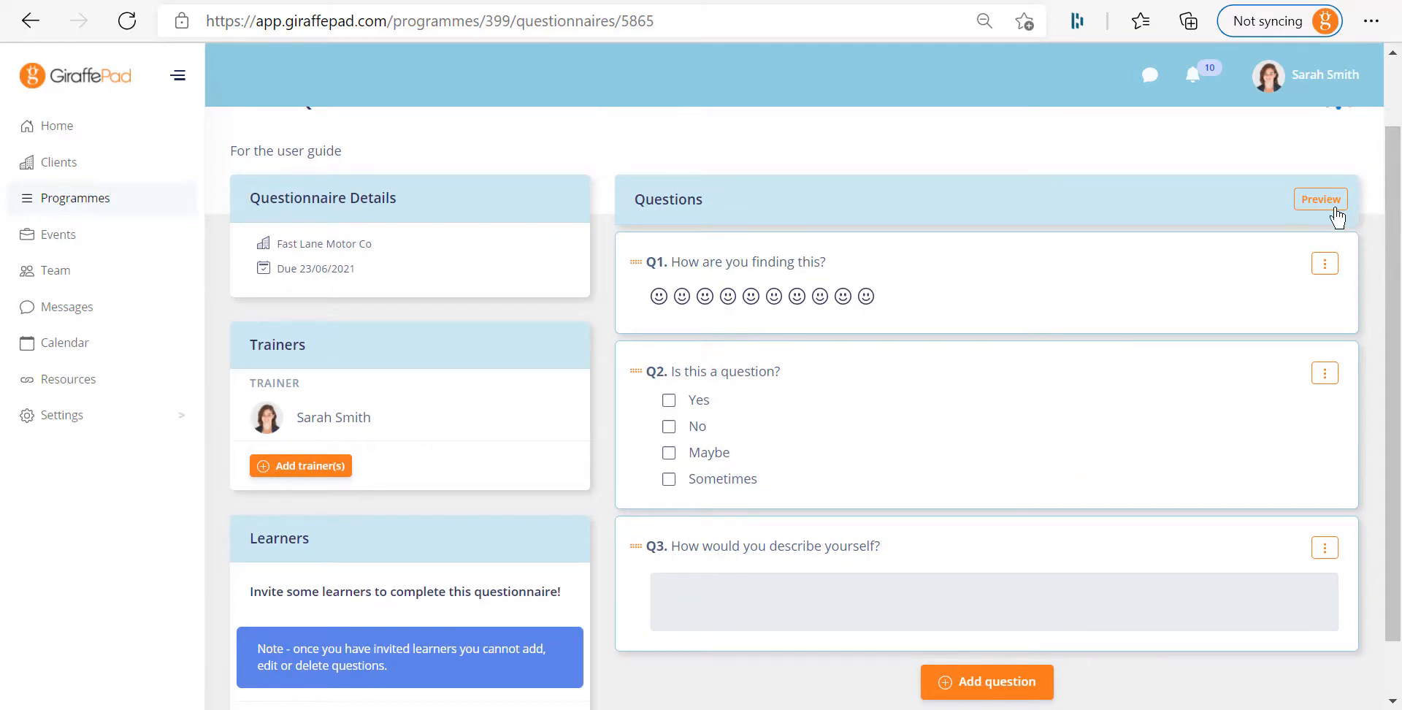
{"action": "left_click", "coordinate": [1320, 208]}
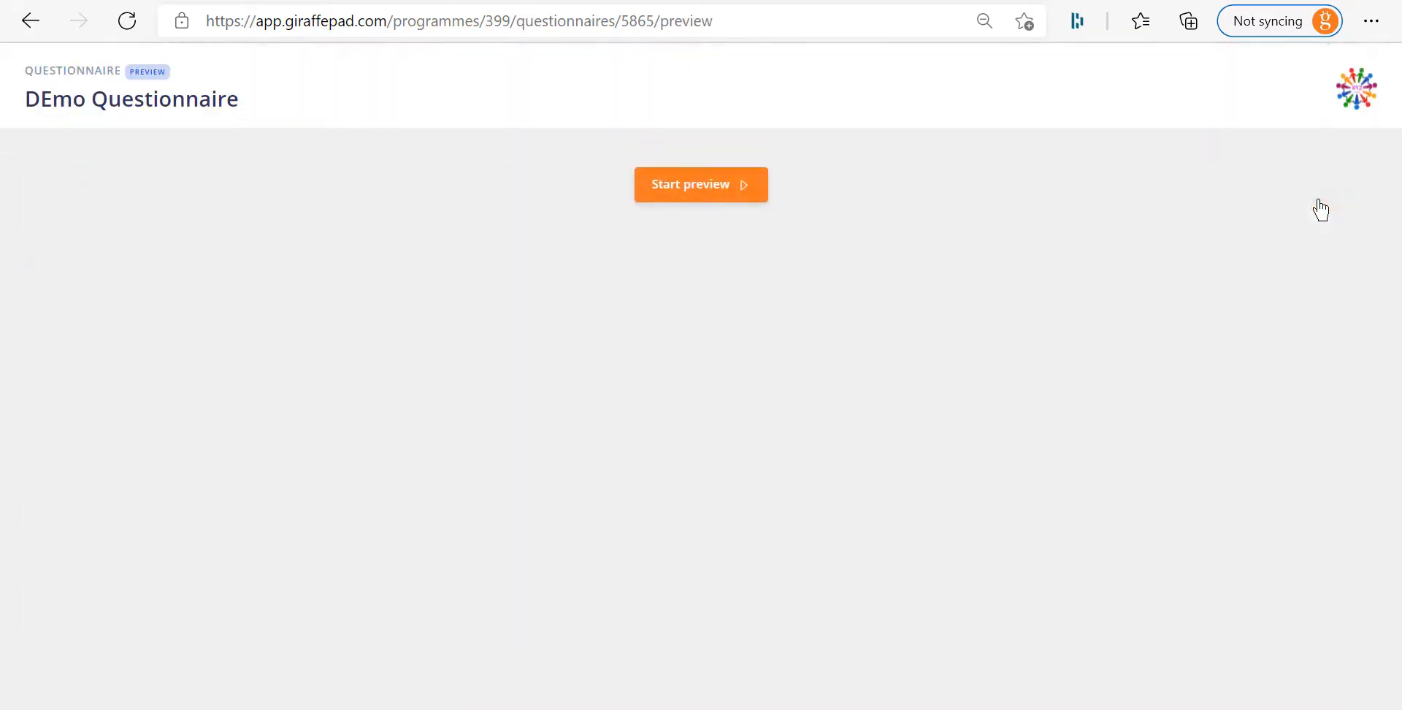
{"action": "left_click", "coordinate": [686, 186]}
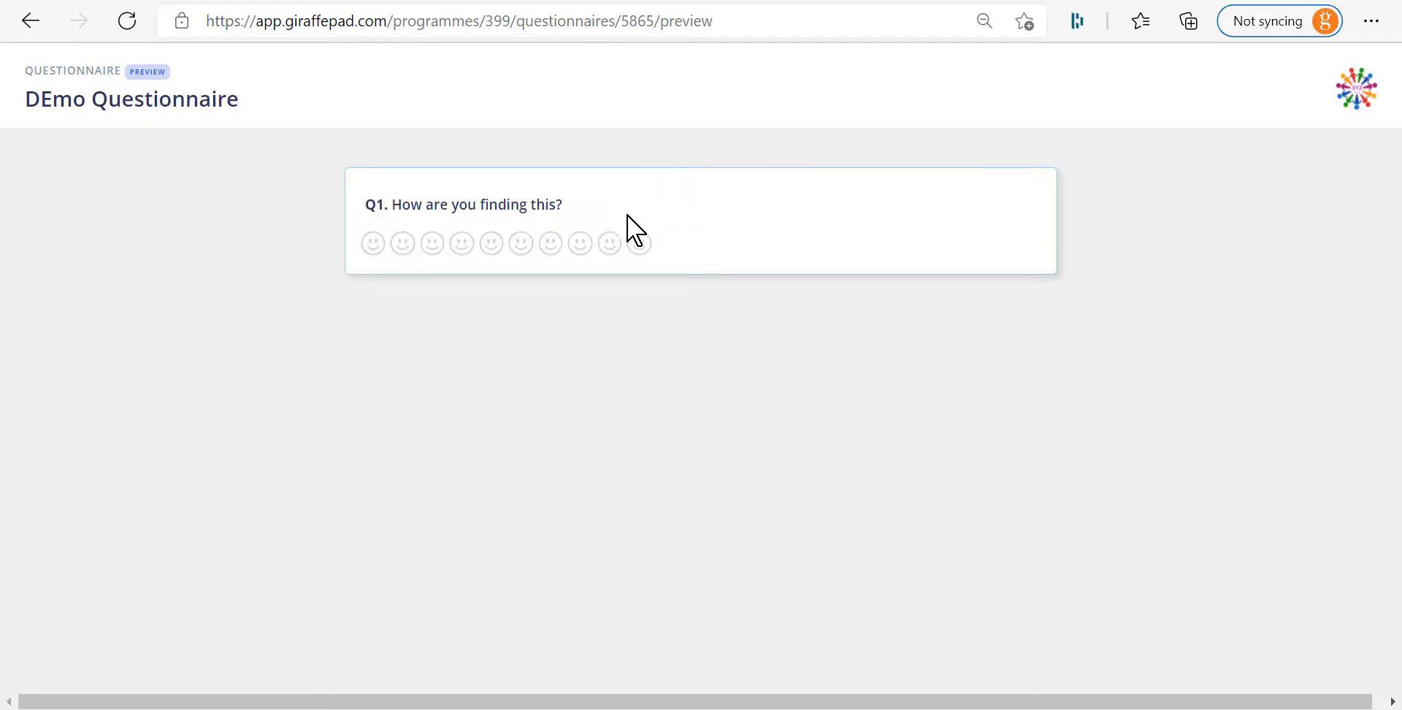
{"action": "left_click", "coordinate": [640, 244]}
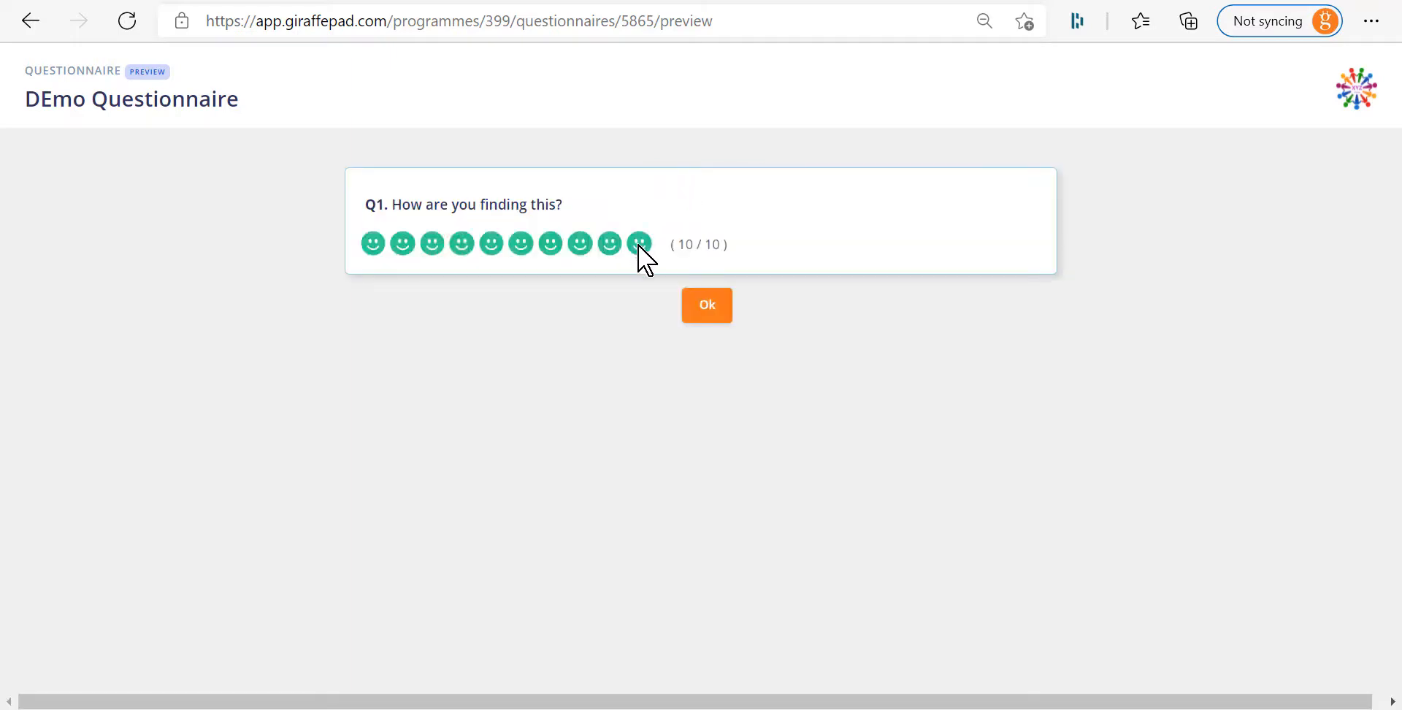
{"action": "left_click", "coordinate": [714, 320]}
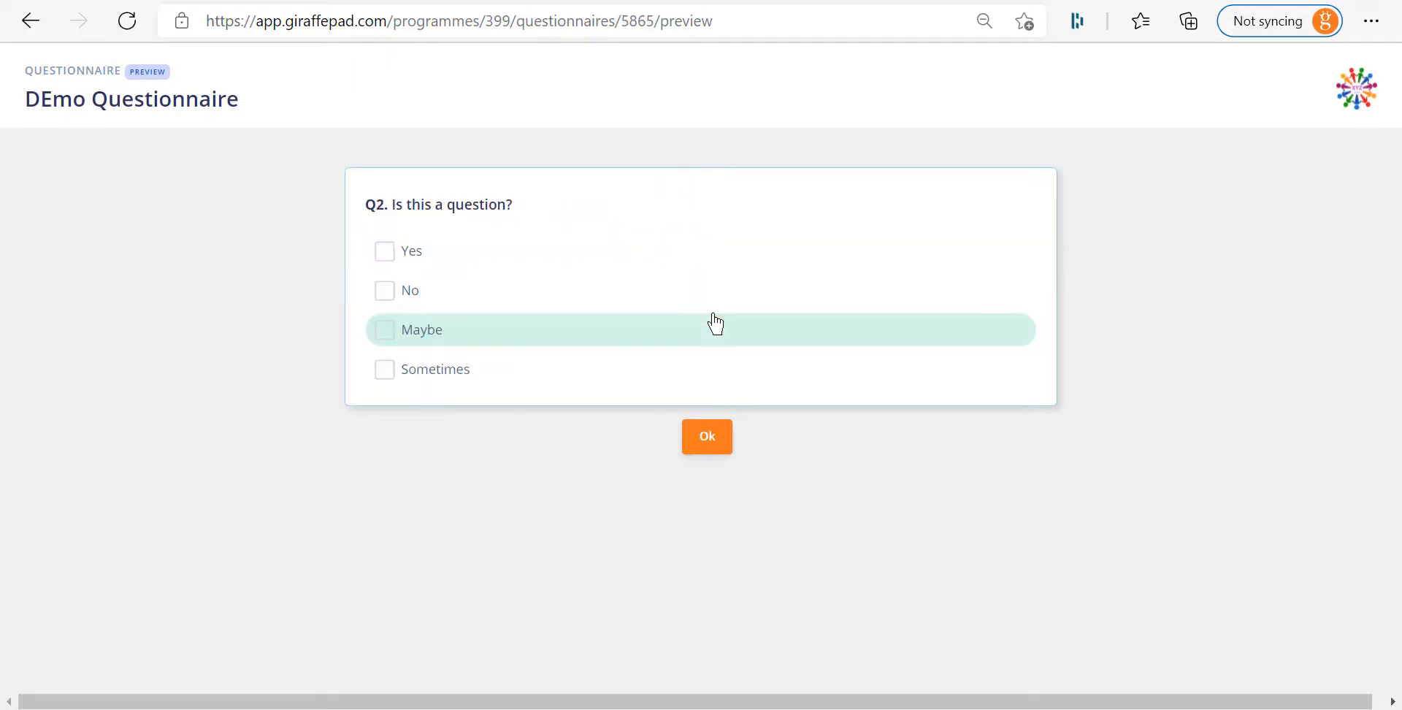
Answer the preview question "Is this a question?" with Yes, Maybe and Sometimes, and submit the answer
{"action": "left_click", "coordinate": [387, 260]}
{"action": "left_click", "coordinate": [385, 334]}
{"action": "left_click", "coordinate": [385, 371]}
{"action": "left_click", "coordinate": [708, 442]}
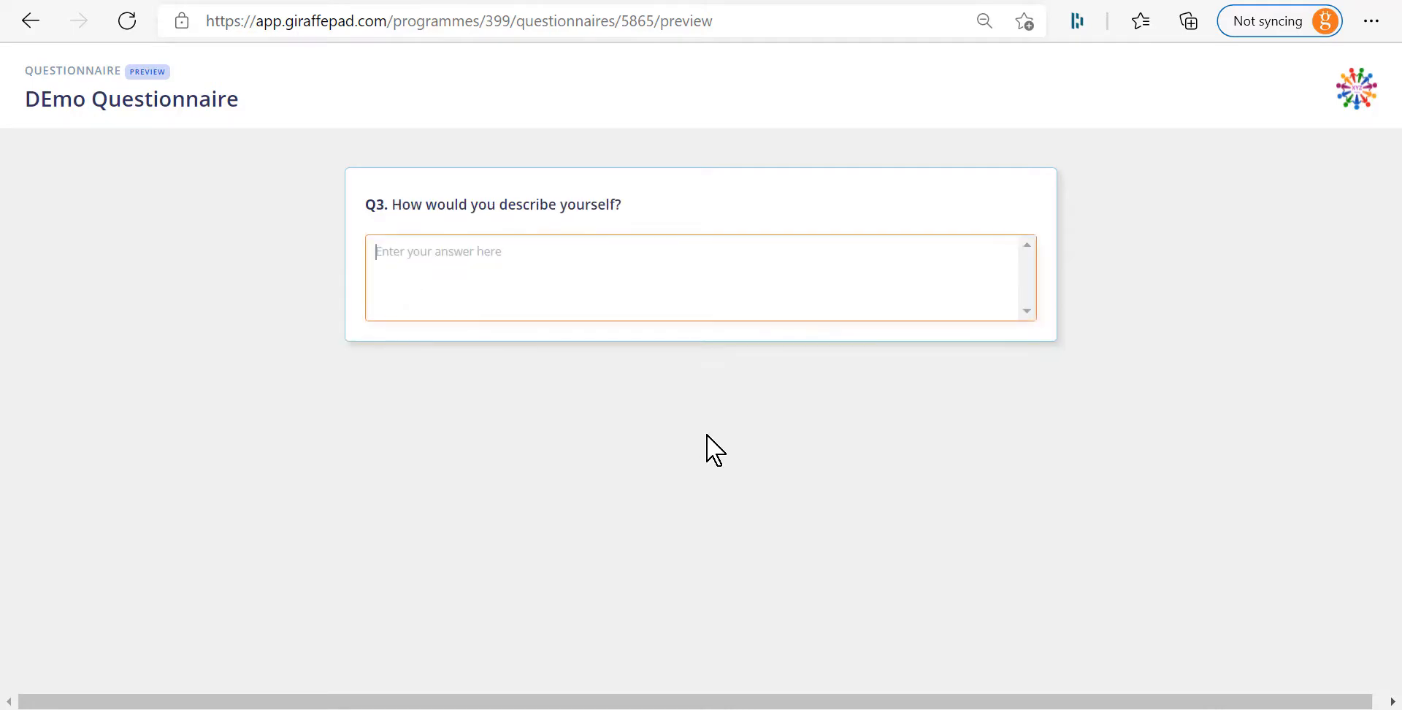
Answer "How would you describe yourself?" with "hgfhgdhfghgfhghfgd" and finish the preview, returning to the questionnaire page
{"action": "type", "text": "hgfhgdhfghgfhghfgd"}
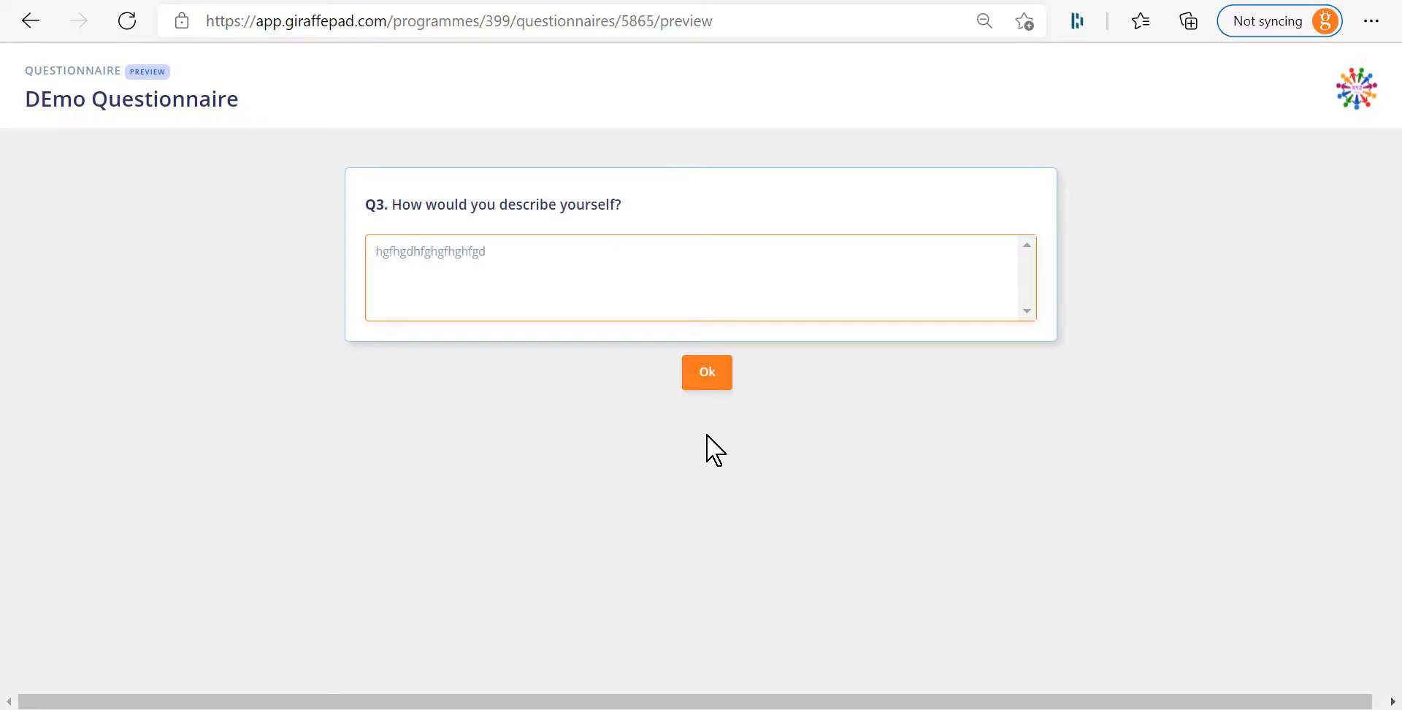
{"action": "left_click", "coordinate": [702, 382]}
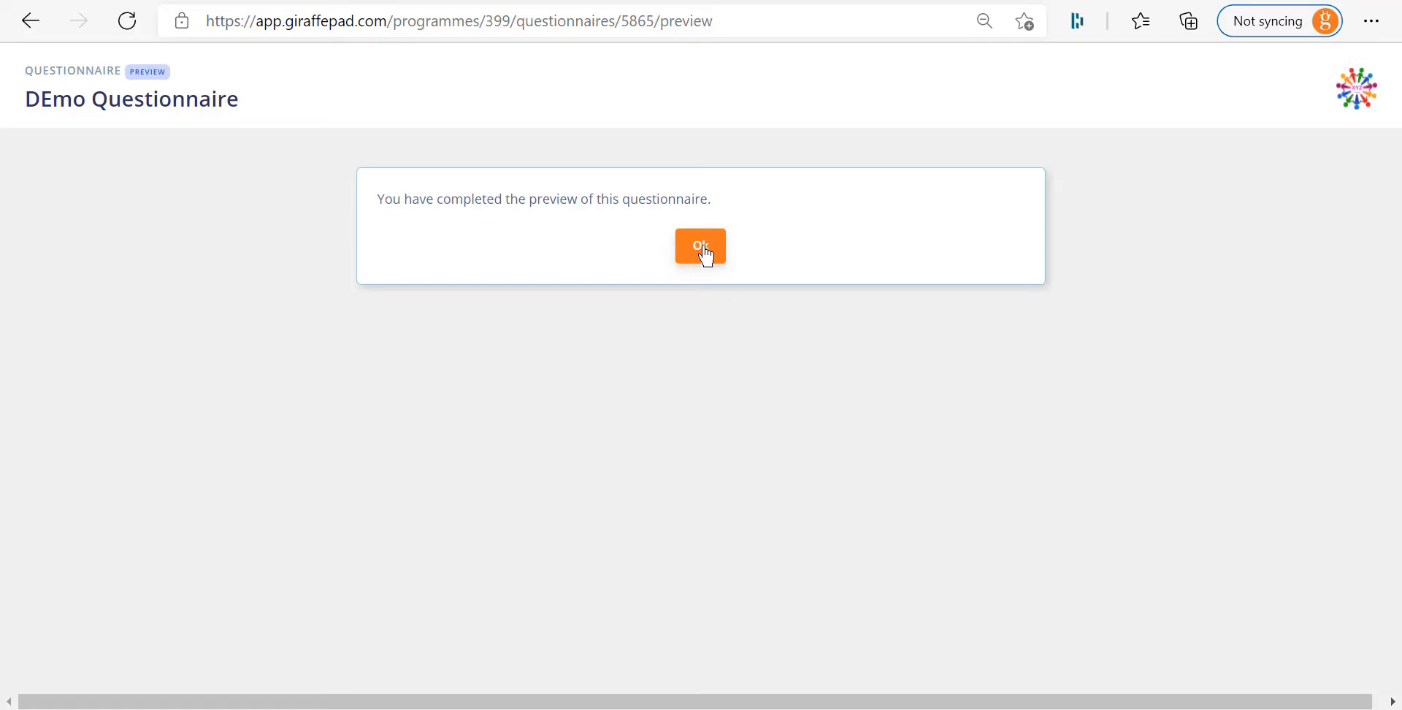
{"action": "left_click", "coordinate": [703, 248]}
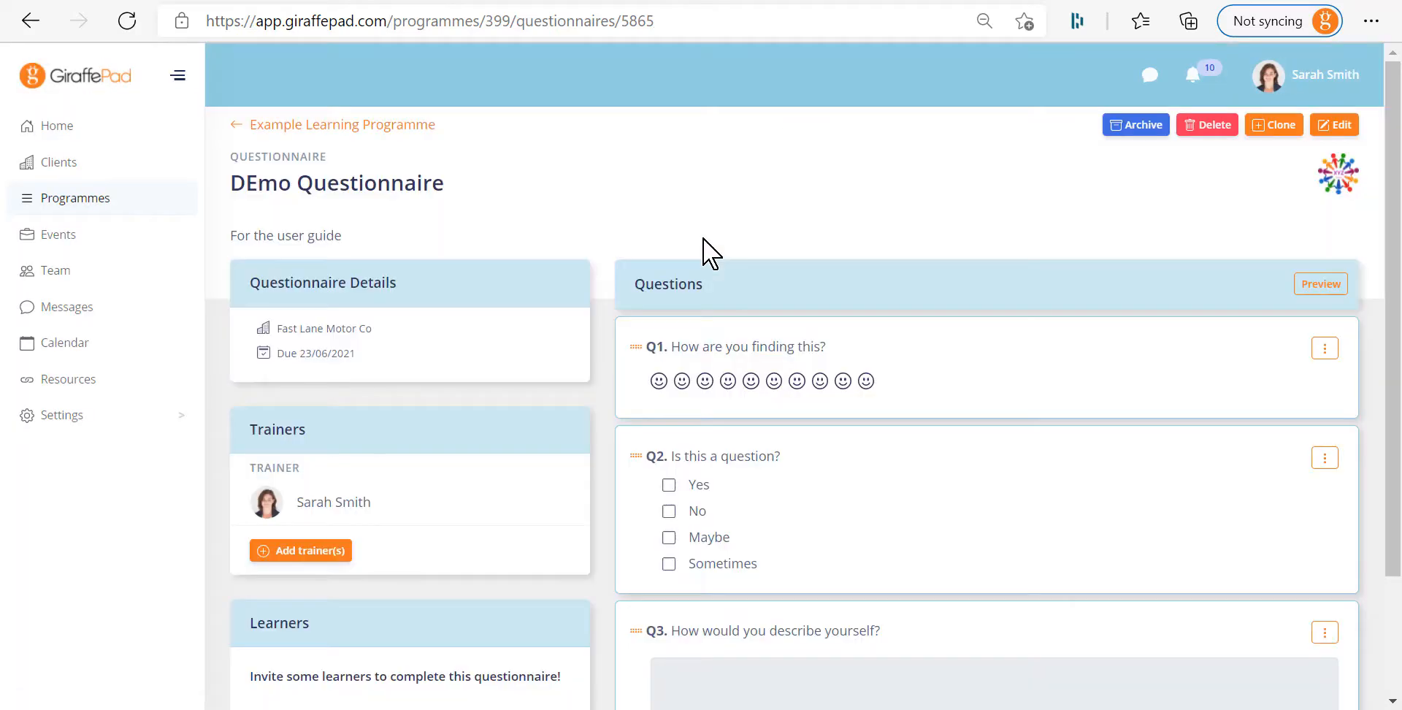
Invite all programme learners to complete DEmo Questionnaire
{"action": "left_click_drag", "start_coordinate": [1393, 257], "coordinate": [1396, 383]}
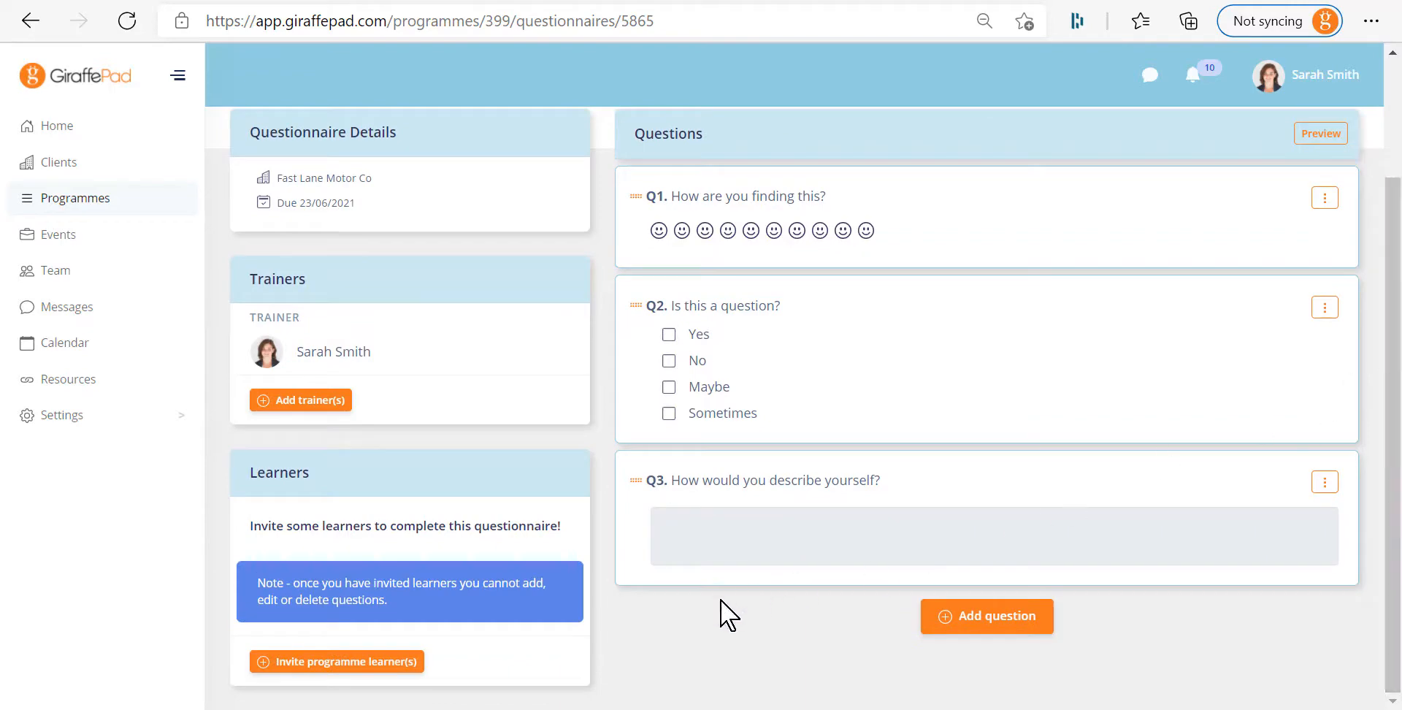
{"action": "left_click", "coordinate": [332, 661]}
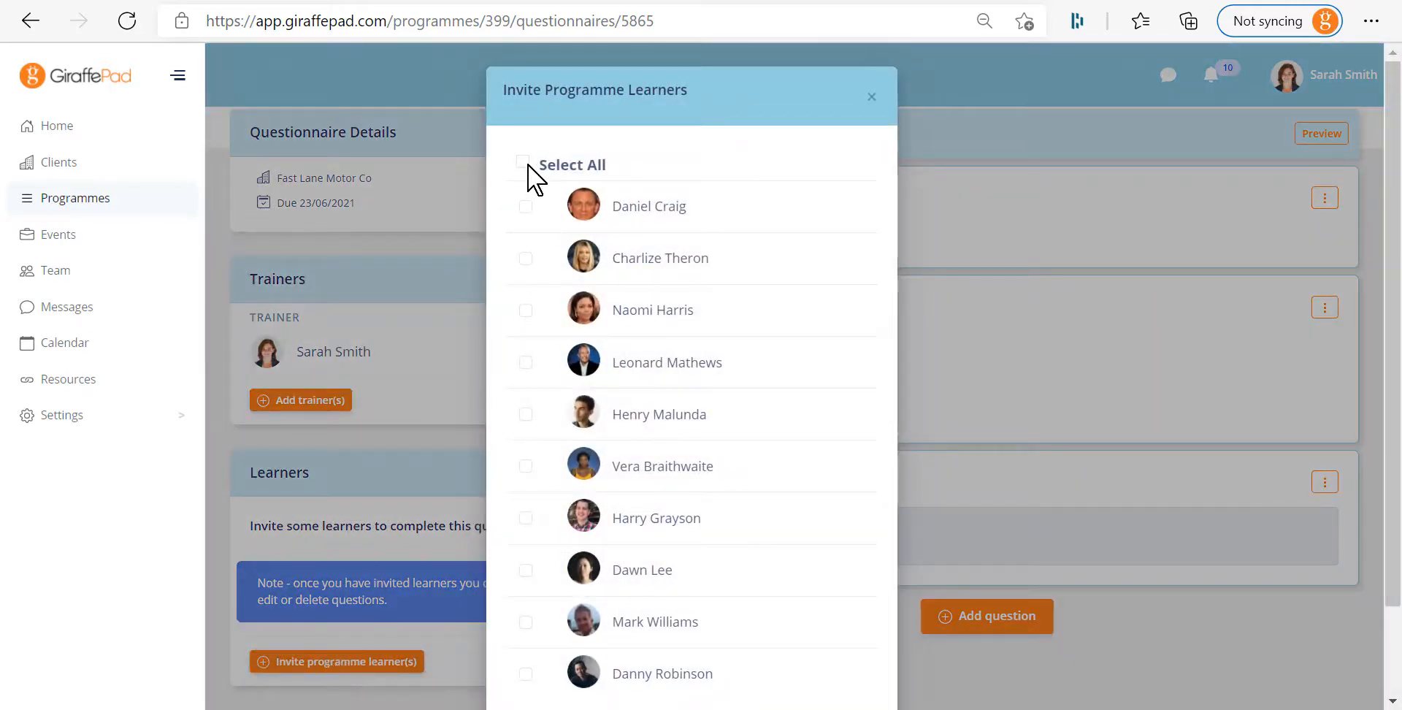
{"action": "left_click", "coordinate": [526, 163]}
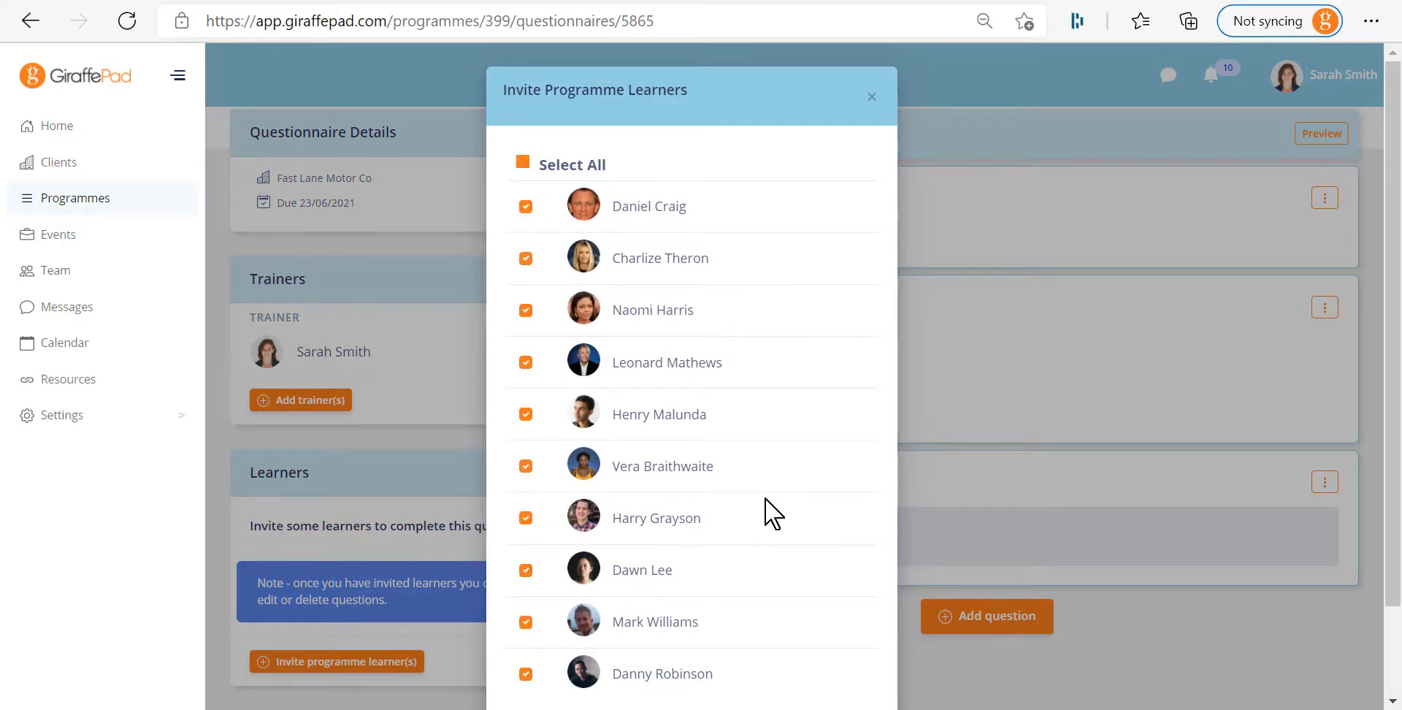
{"action": "scroll", "coordinate": [767, 512], "scroll_direction": "down", "scroll_amount": 2}
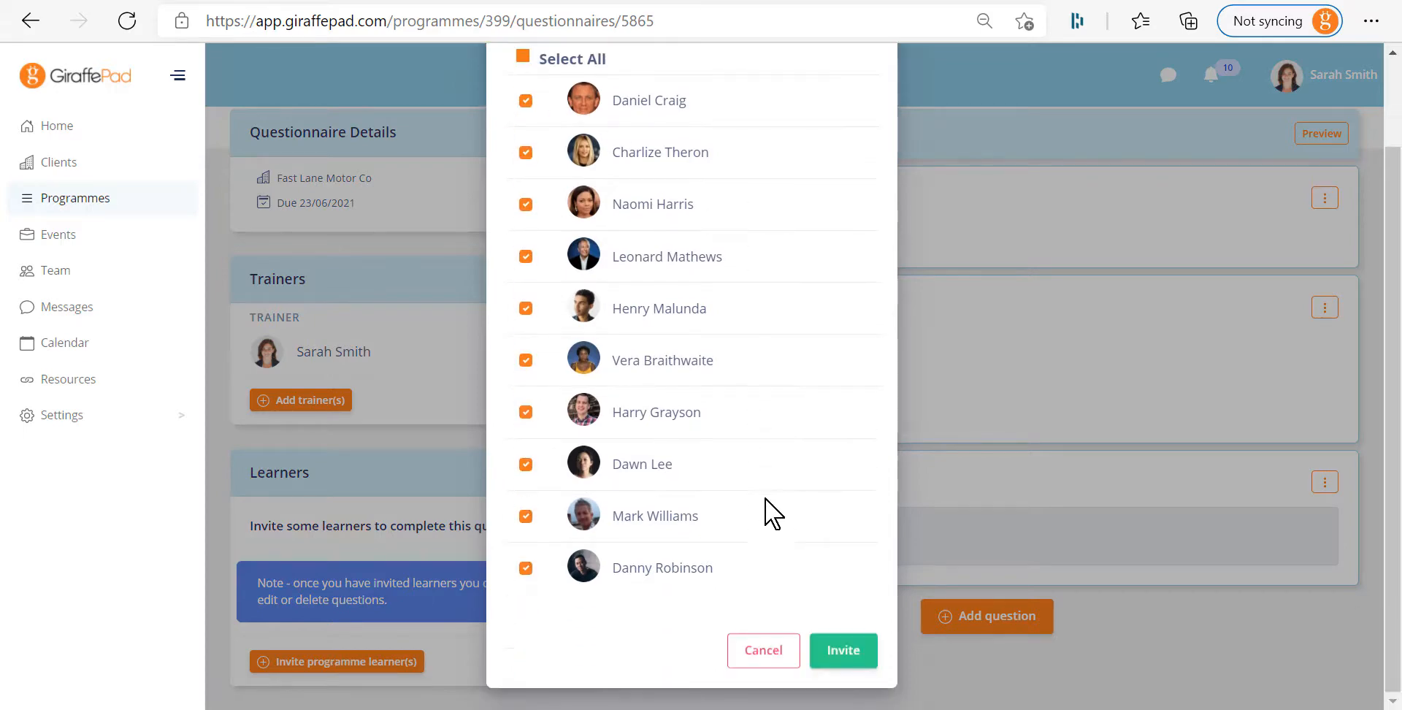
{"action": "left_click", "coordinate": [839, 660]}
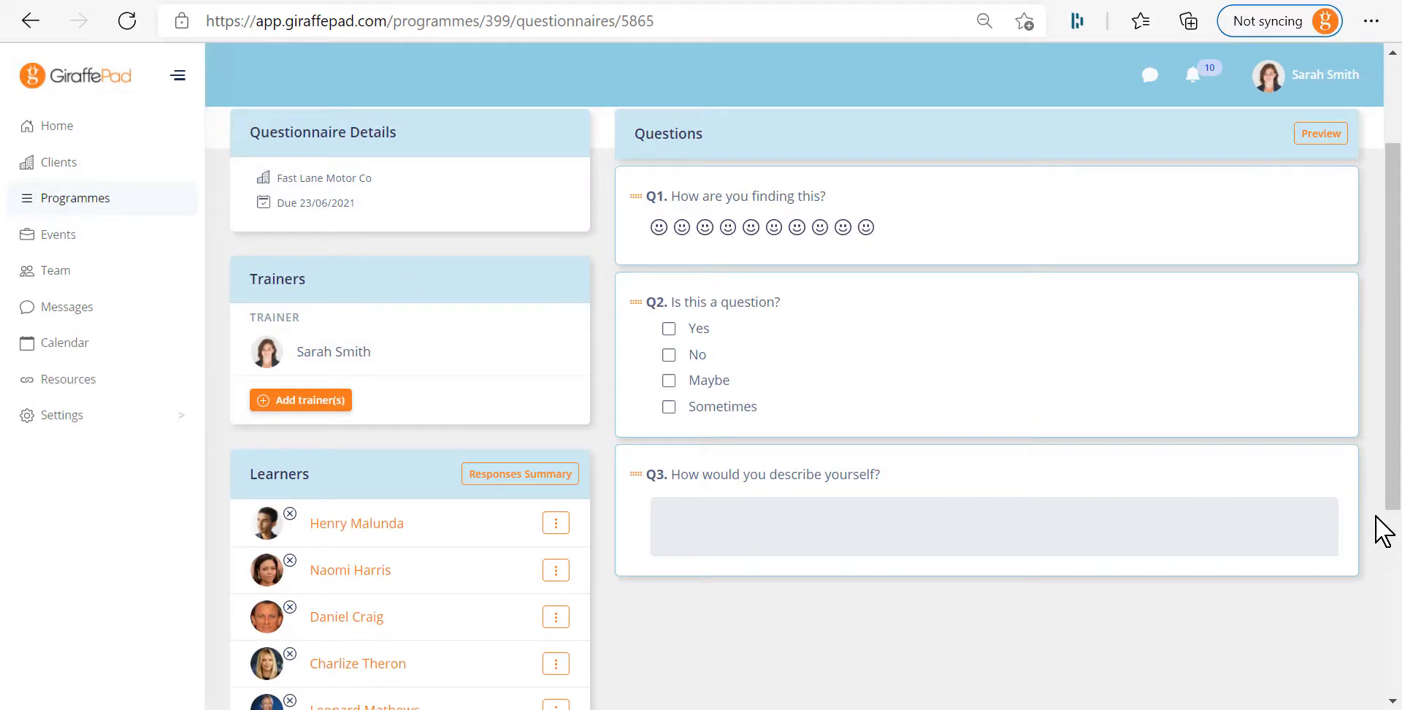
Look over the invited learners, return to Example Learning Programme and find DEmo Questionnaire among its programme items
{"action": "scroll", "coordinate": [1393, 460], "scroll_direction": "up", "scroll_amount": 1}
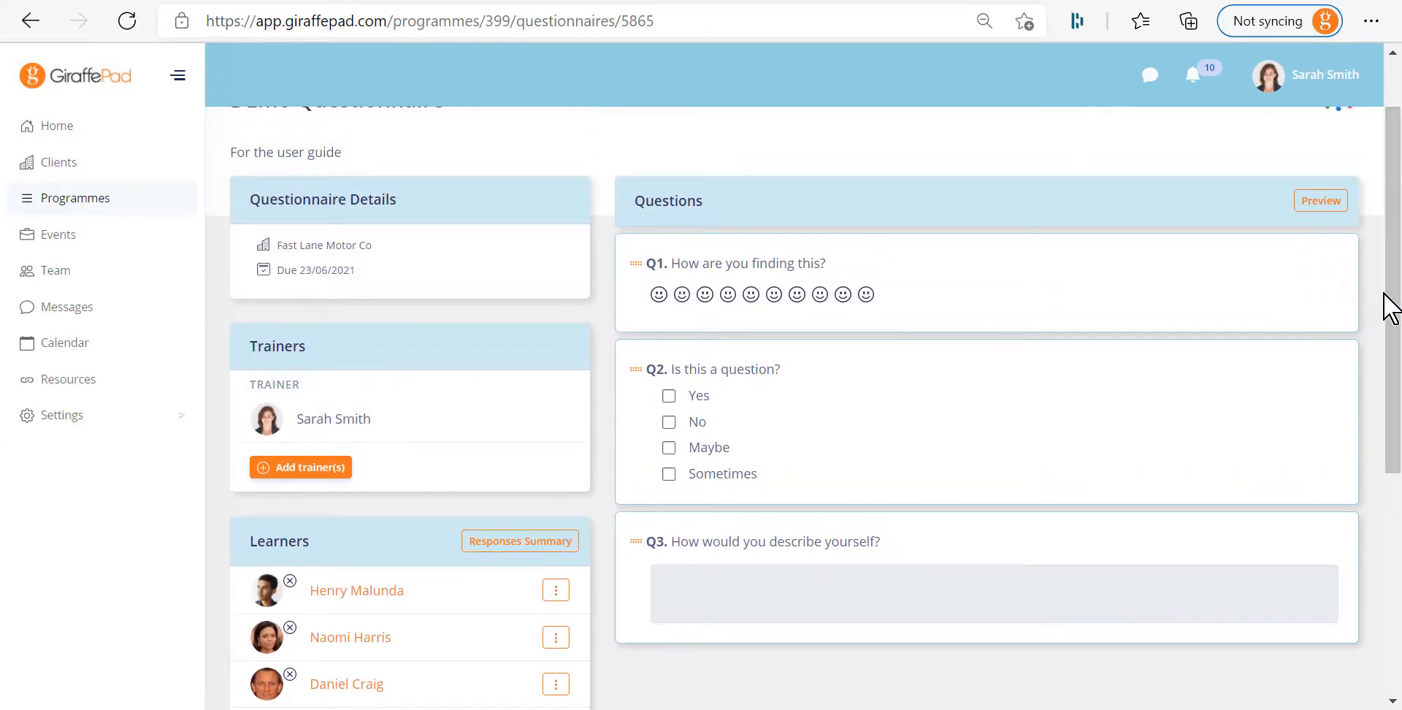
{"action": "left_click_drag", "start_coordinate": [1396, 306], "coordinate": [1377, 500]}
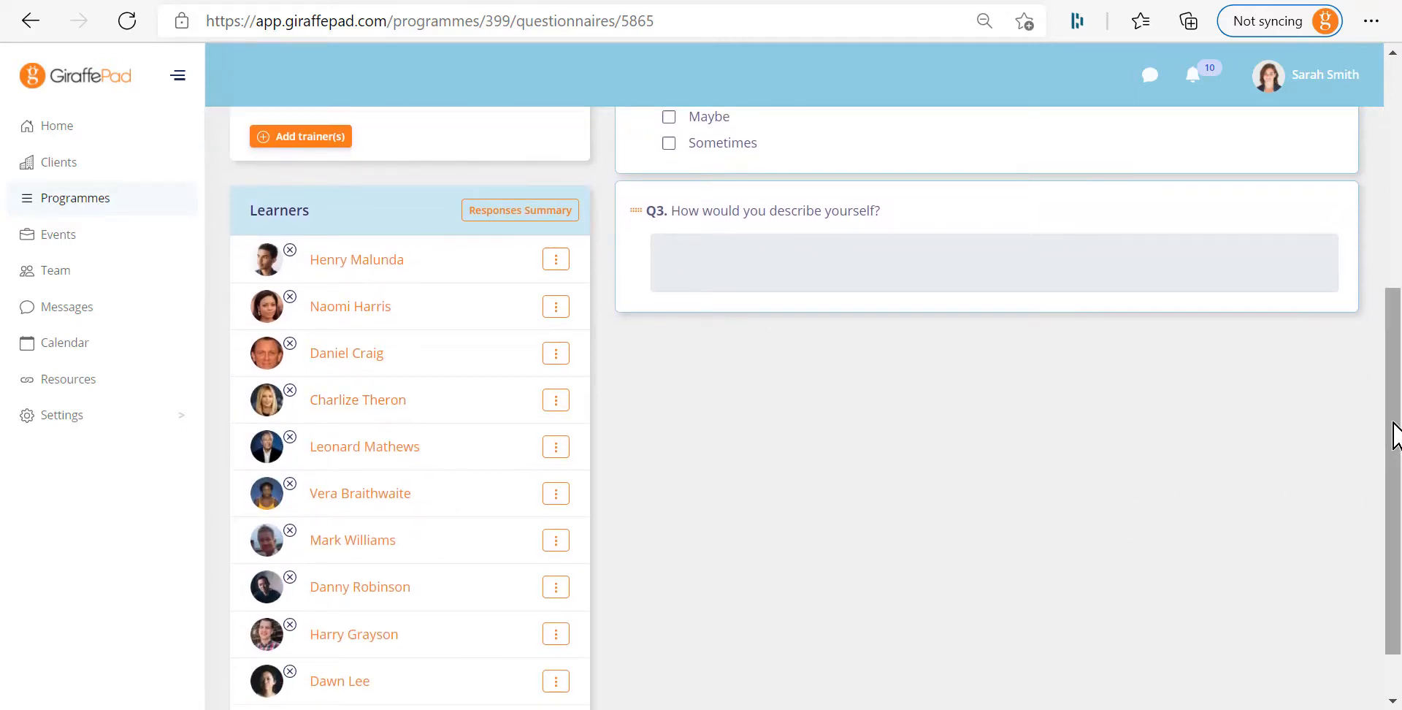
{"action": "scroll", "coordinate": [1392, 431], "scroll_direction": "up", "scroll_amount": 5}
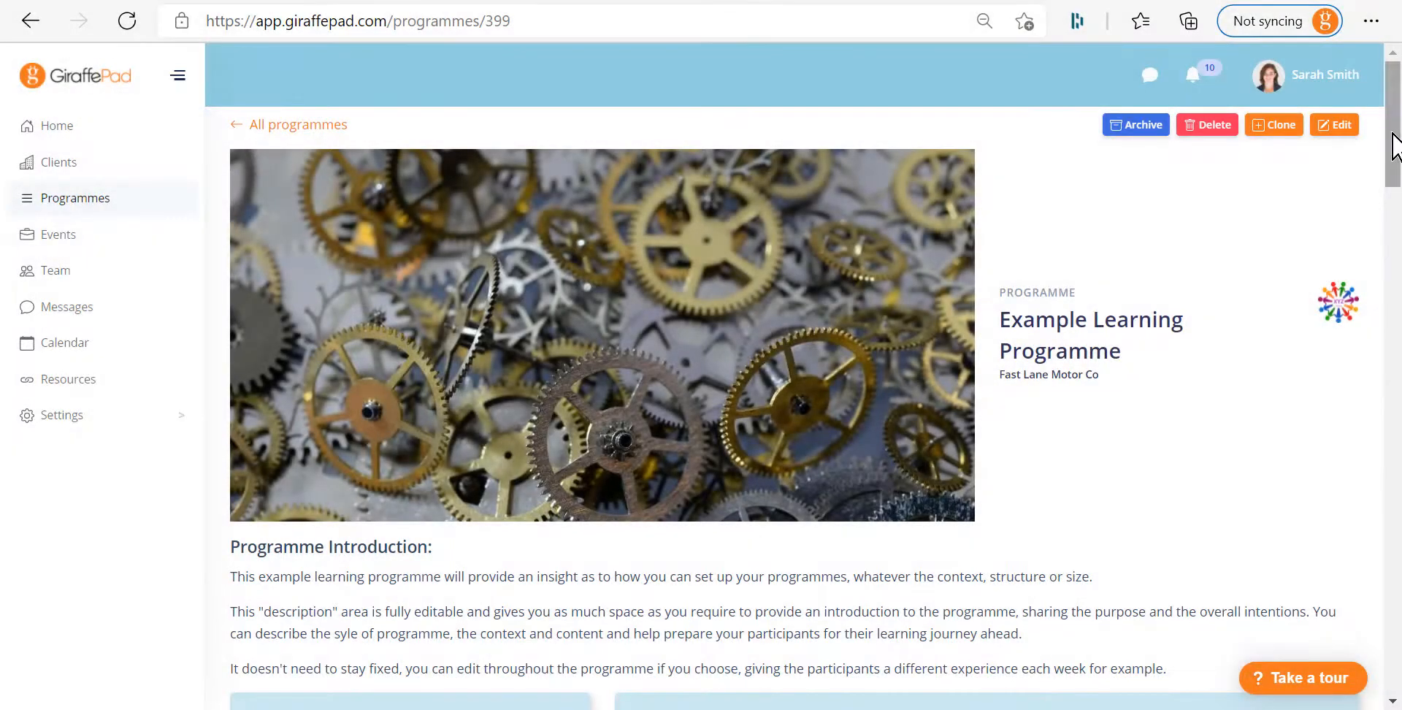
{"action": "left_click_drag", "start_coordinate": [1396, 143], "coordinate": [1386, 415]}
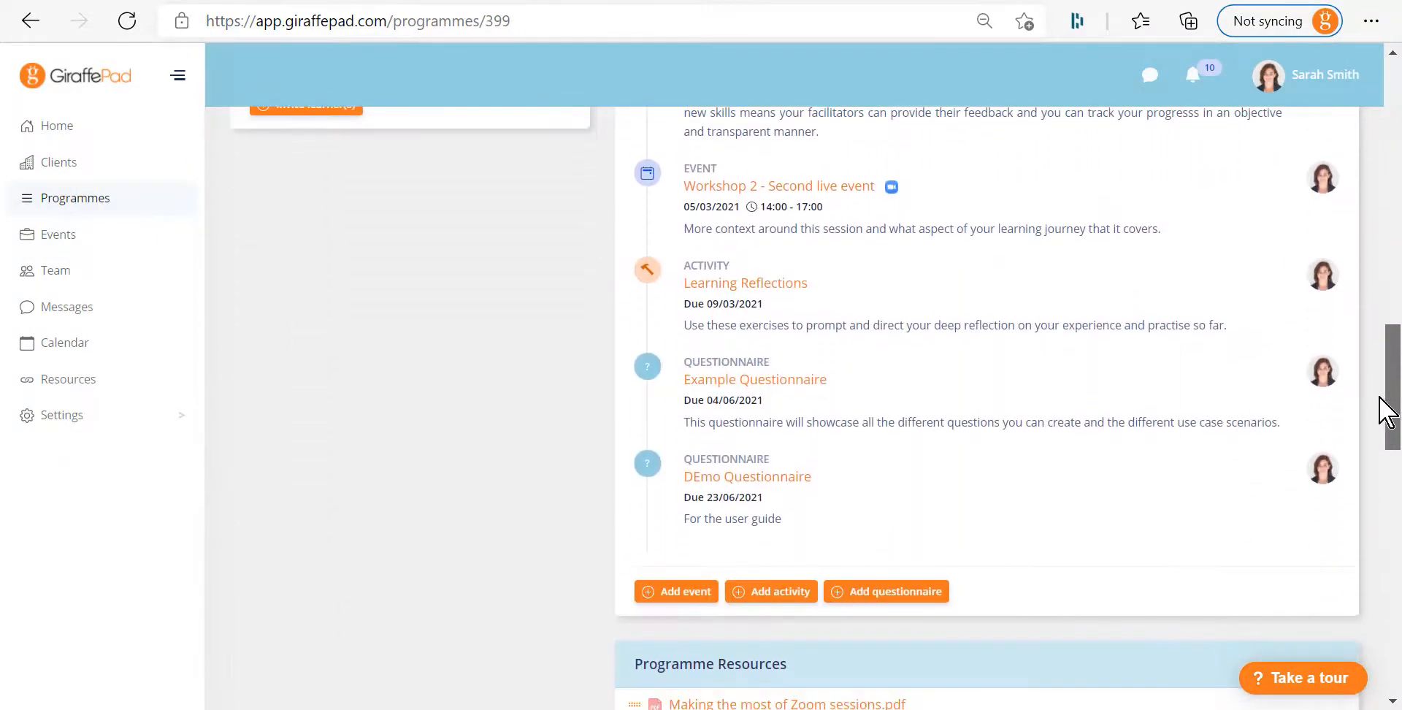